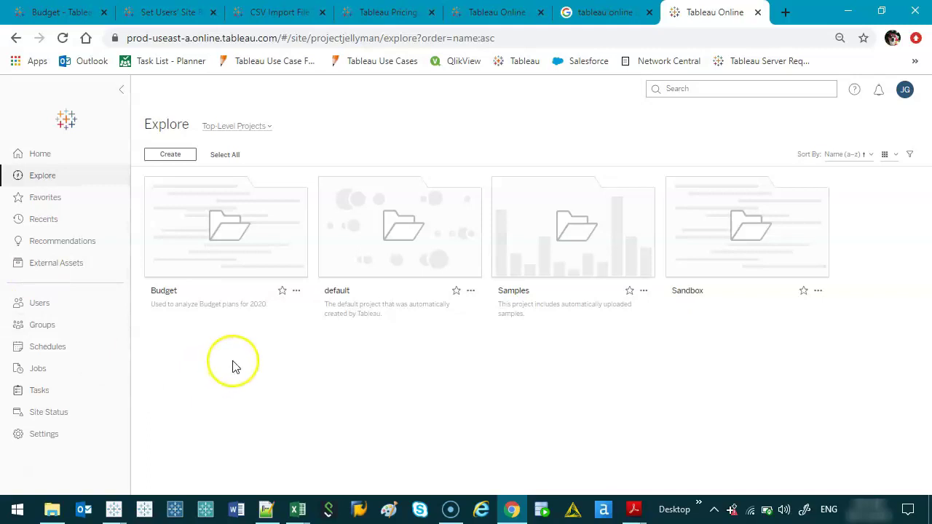
- Open the Superstore data source's Ask Data page from the Budget project
click(244, 231)
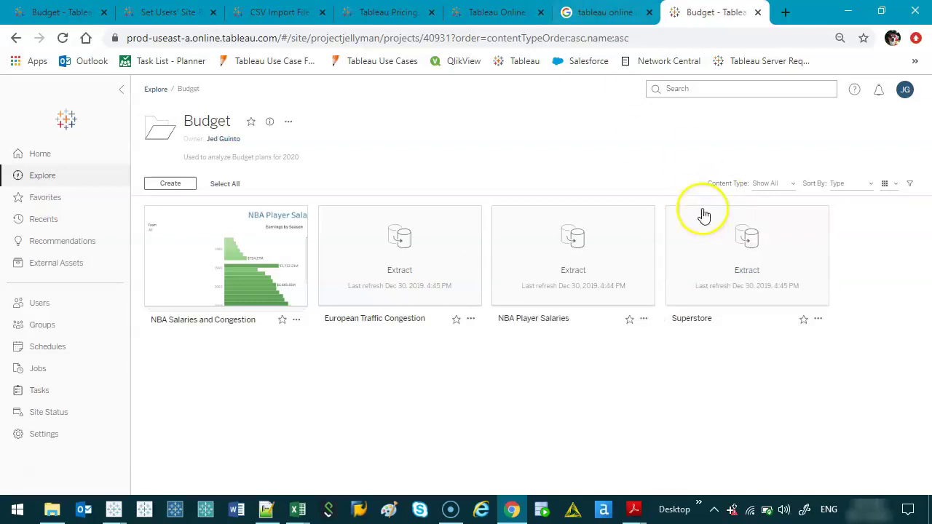
mouse_move(751, 246)
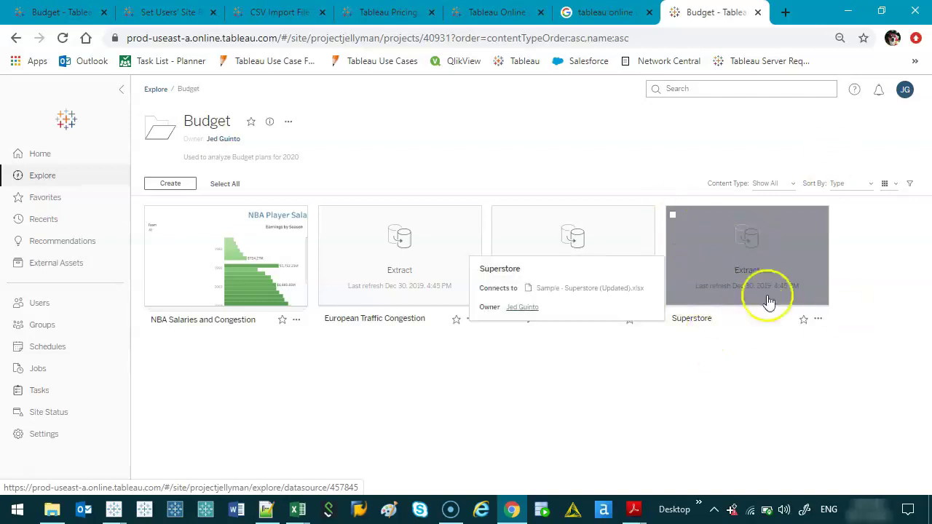
click(746, 255)
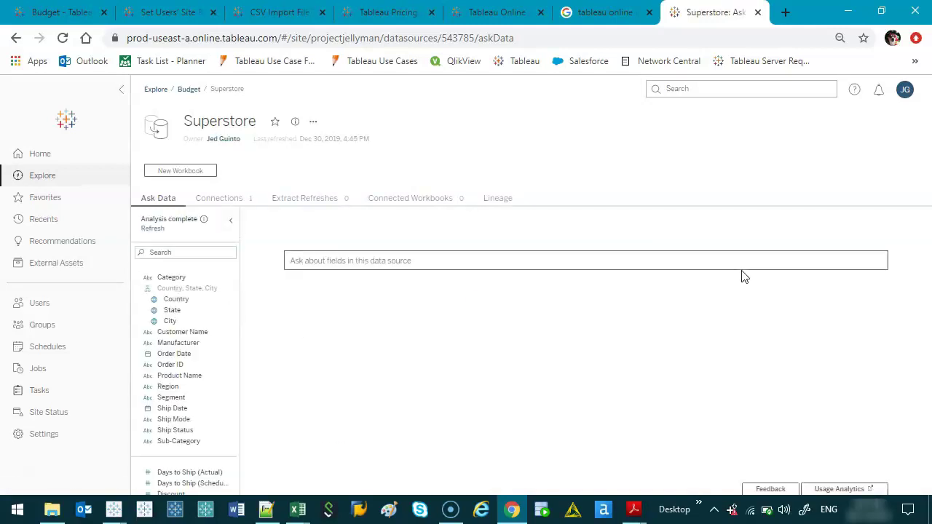
- Collapse the site navigation sidebar and switch the browser to full screen
mouse_move(195, 191)
mouse_down()
mouse_move(141, 185)
mouse_move(144, 206)
mouse_move(187, 187)
mouse_up()
key(Escape)
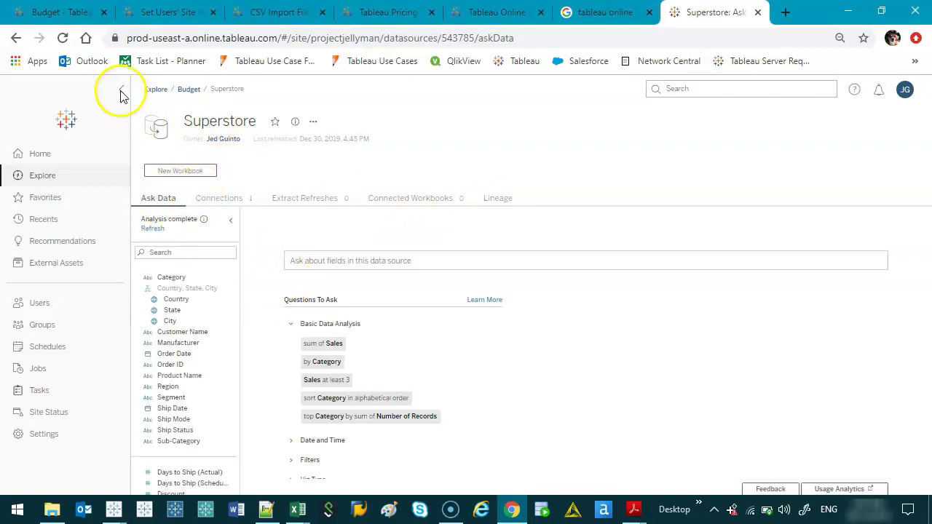
click(121, 92)
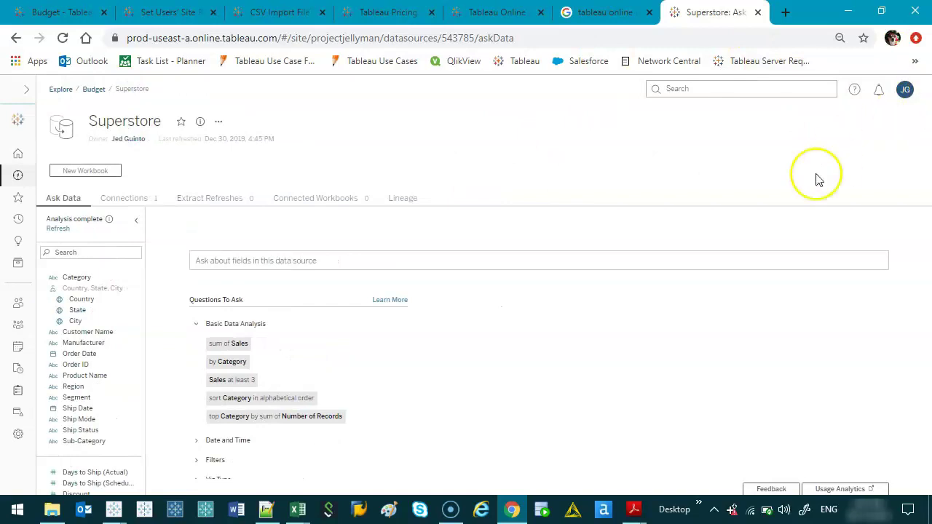
key(F11)
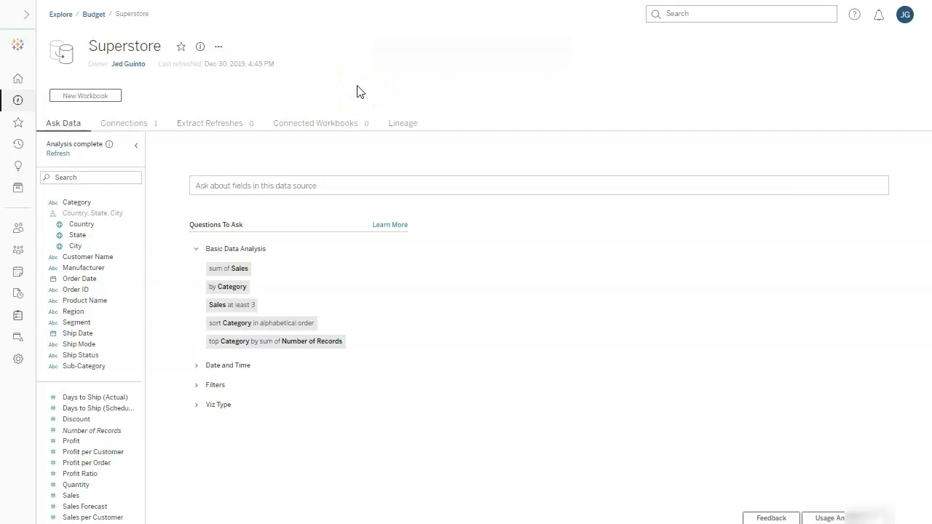
- Highlight the field list and analysis status on screen, then focus the Ask about fields box
mouse_move(29, 187)
mouse_down()
mouse_move(87, 463)
mouse_move(15, 169)
mouse_up()
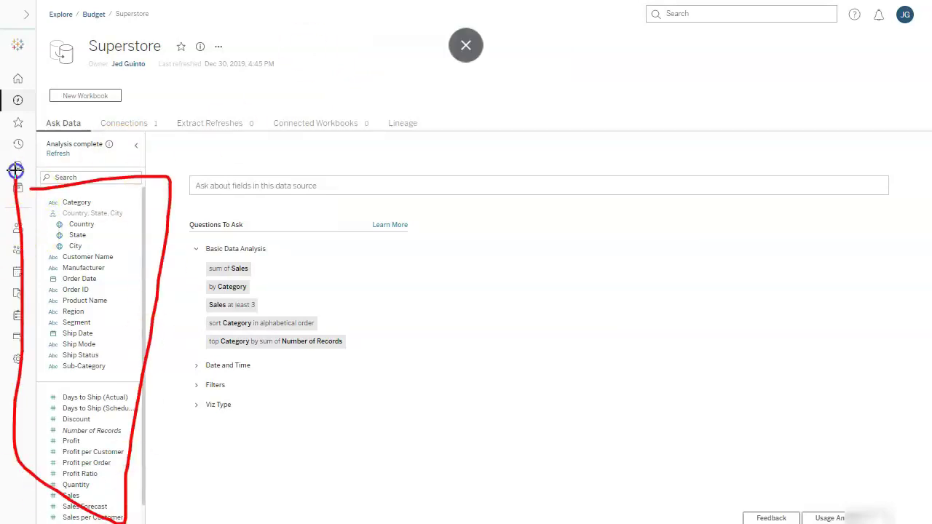
key(Escape)
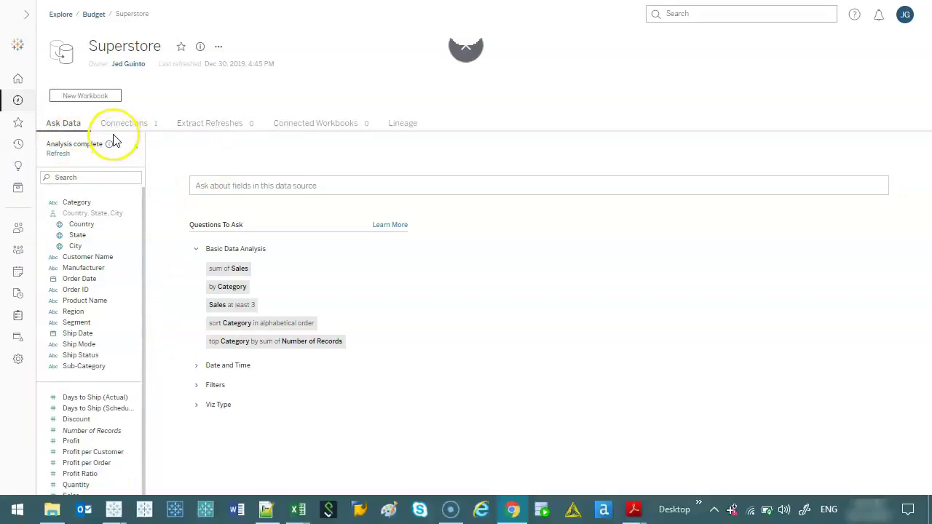
key(ctrl+2)
mouse_move(121, 136)
mouse_down()
mouse_move(60, 118)
mouse_move(26, 144)
mouse_move(109, 145)
mouse_up()
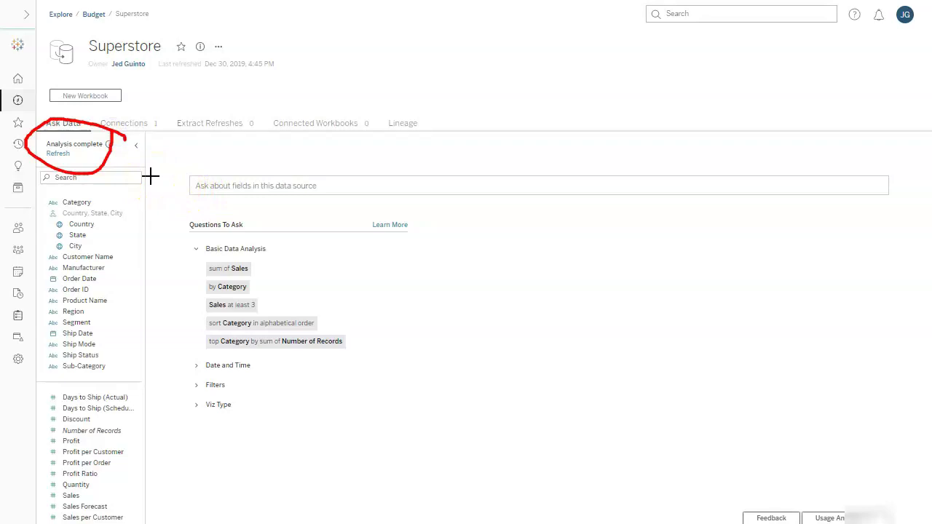
key(Escape)
click(243, 185)
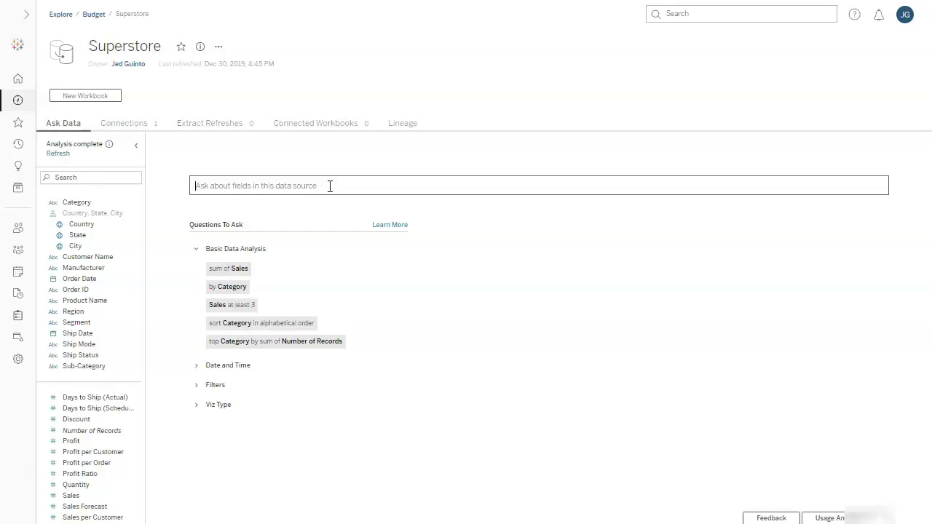
click(329, 186)
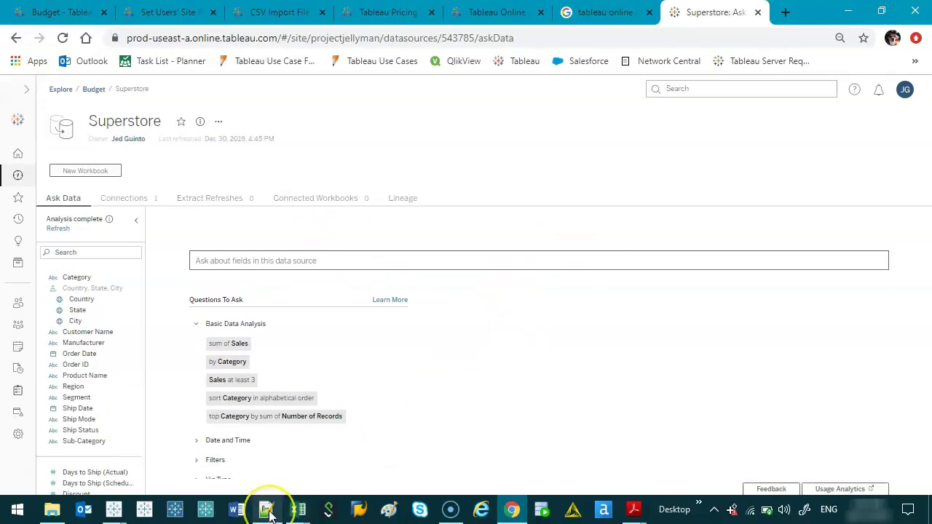
- Bring up the Notepad++ note and clear out the old help URL
right_click(268, 511)
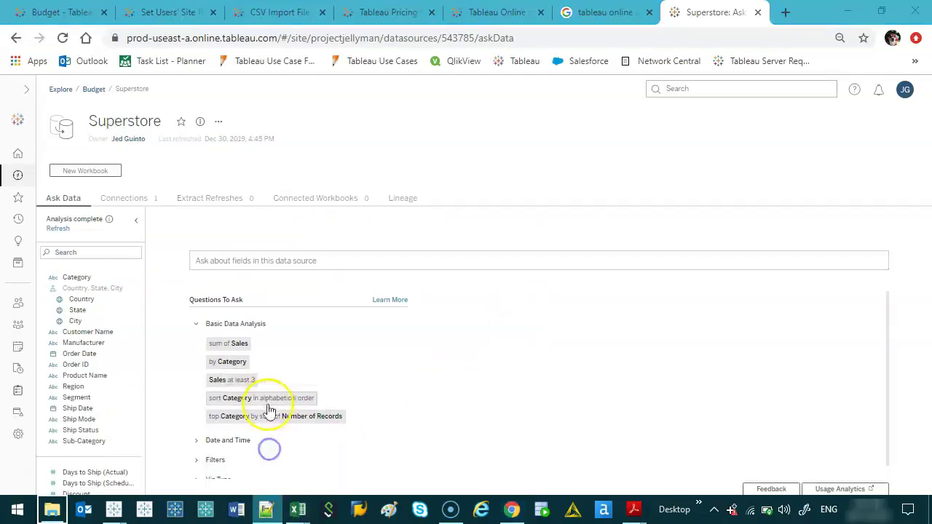
click(251, 435)
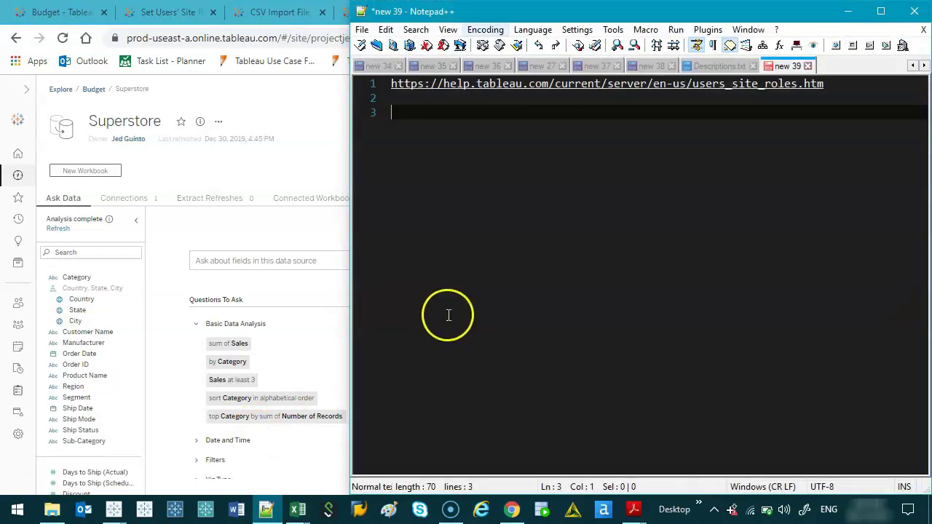
key(ctrl+a)
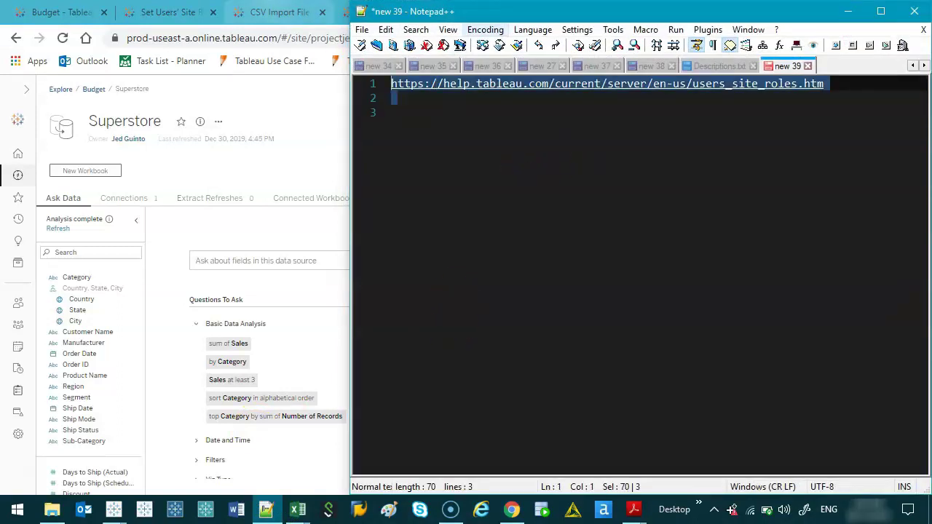
key(Delete)
- Write 'select', 'field1', 'from project', 'where' on separate lines, then return to Tableau
text(select)
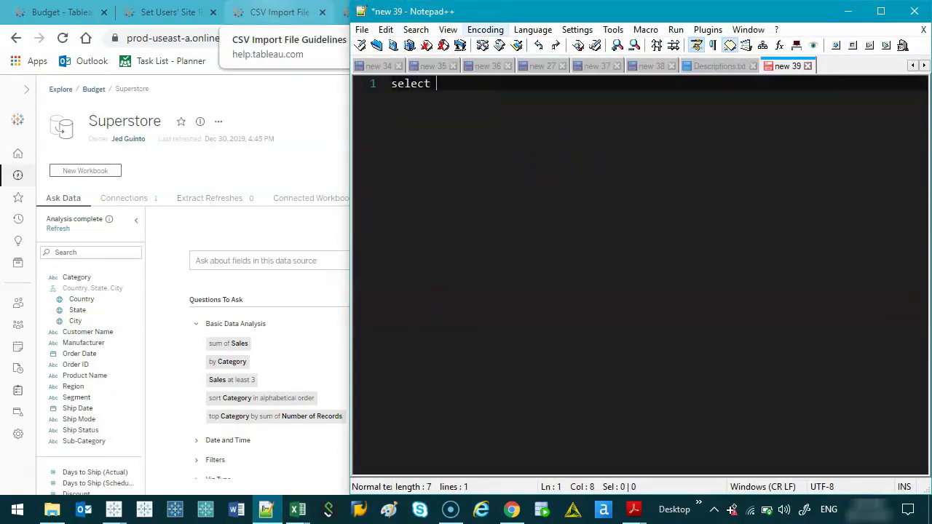
key(Return)
text(field1)
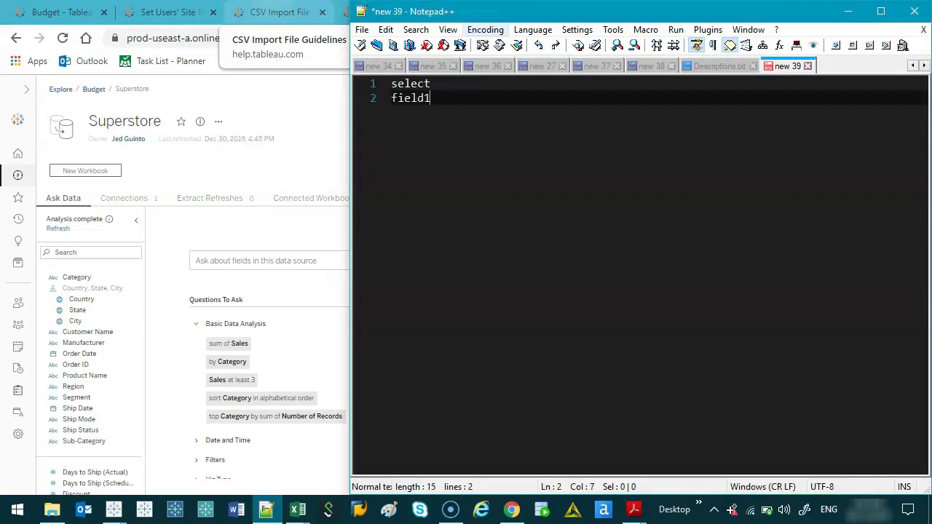
key(Return)
text(from )
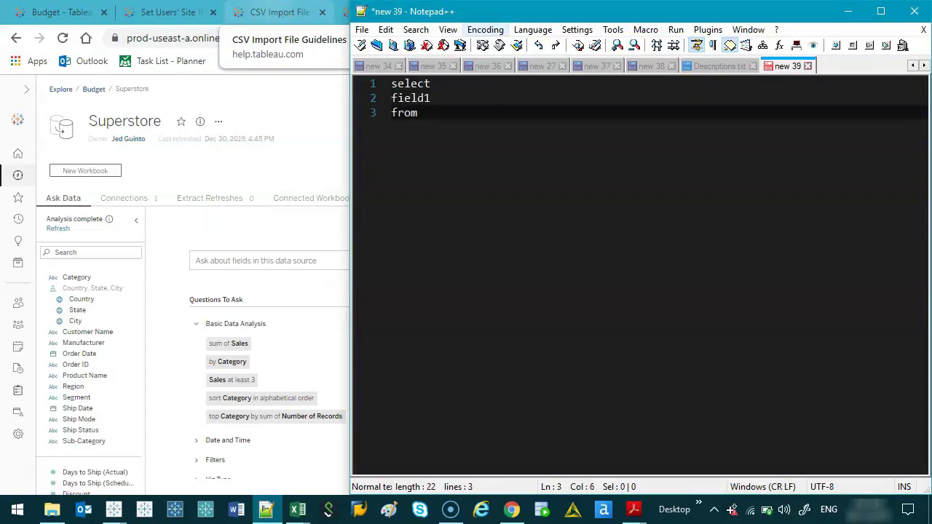
text(project)
key(Return)
text(where)
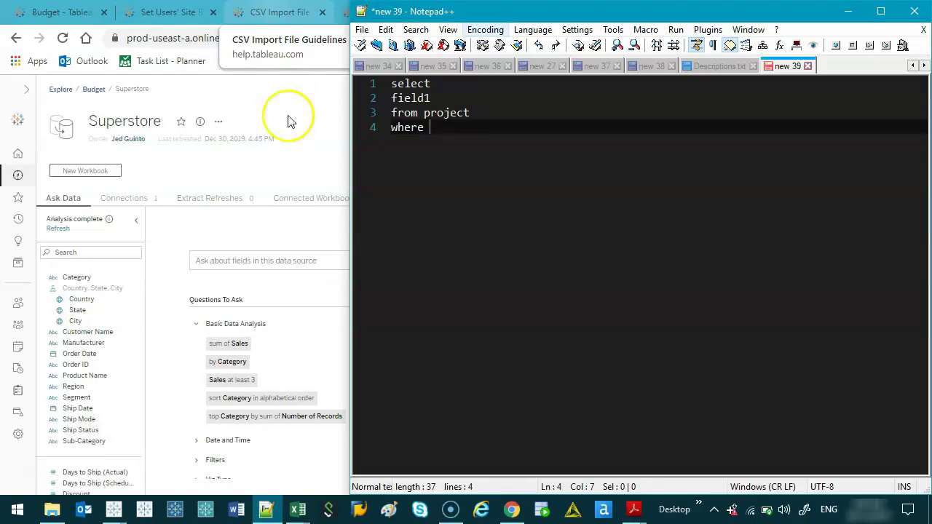
click(324, 107)
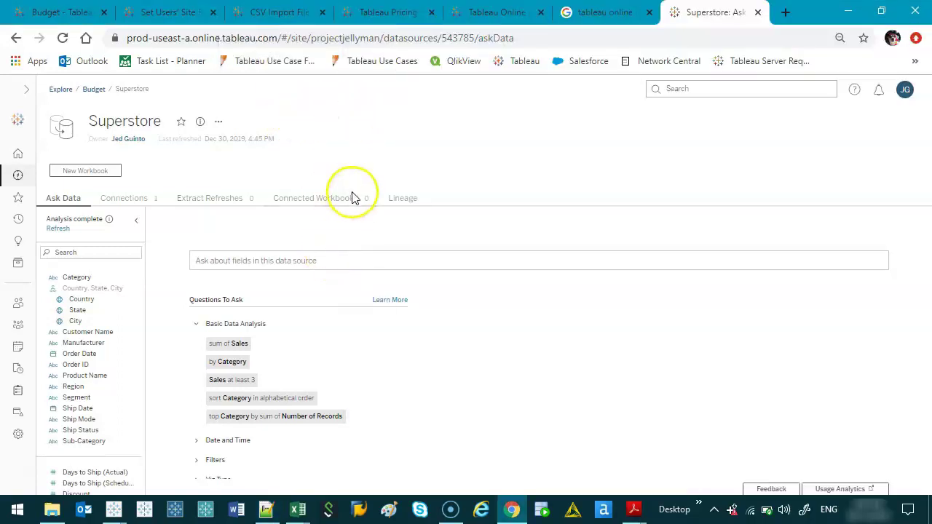
- Go full screen and review field summaries such as Discount (0 to 0.85, average 0.103)
key(F11)
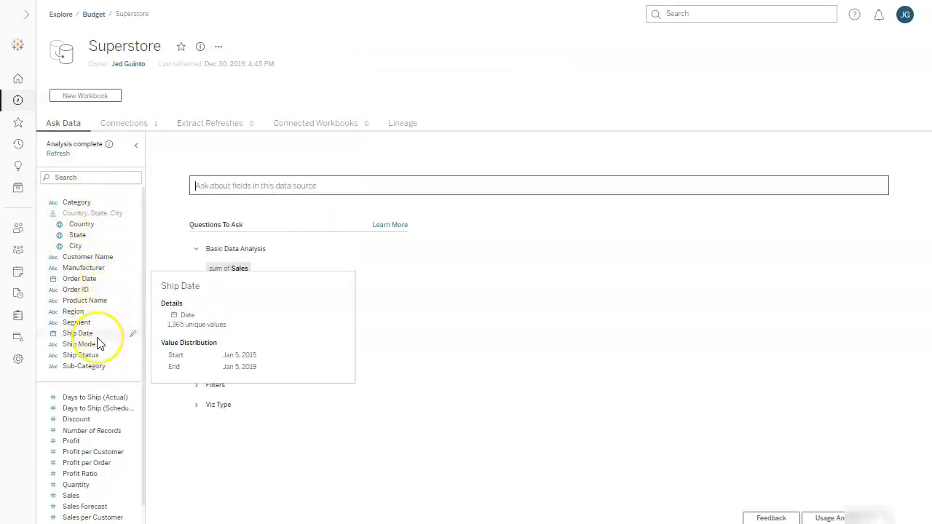
scroll(109, 356, down, 1)
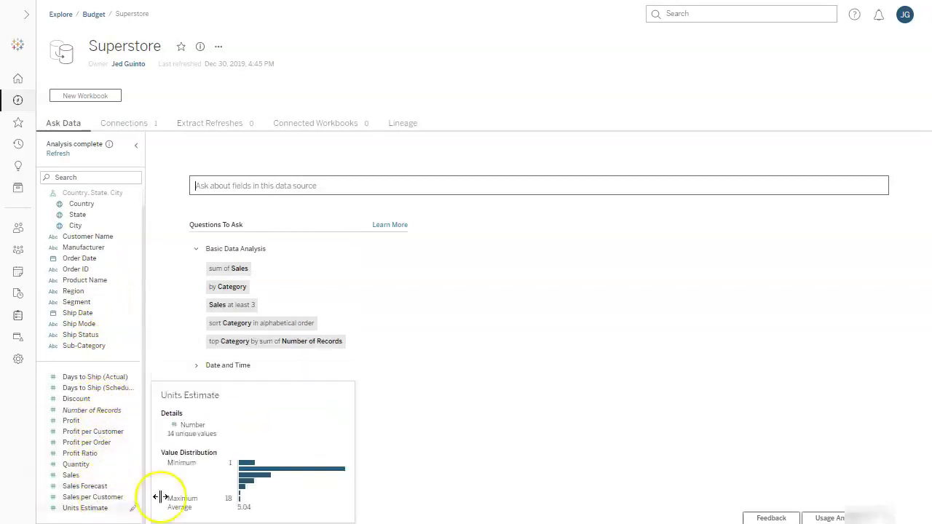
click(281, 187)
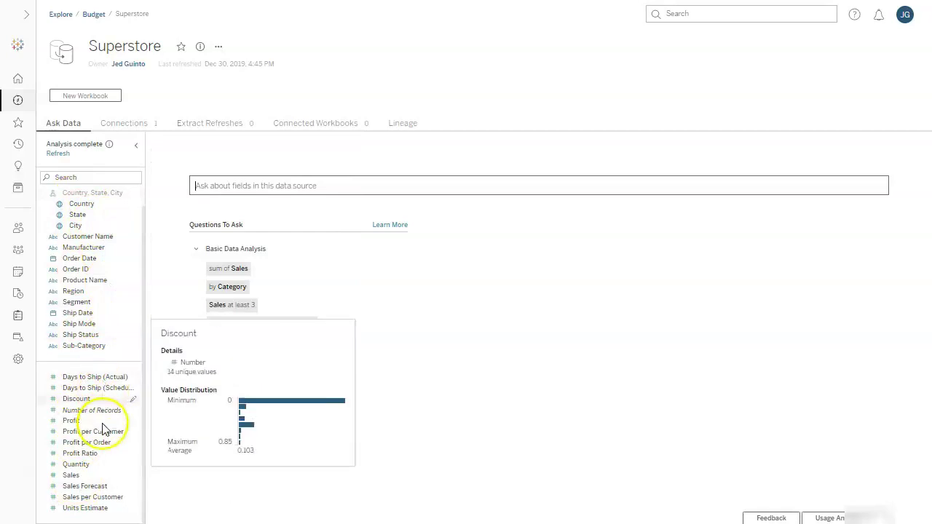
- Ask 'show me total sales' and choose sum of Sales, showing 2,938,139 as a text table
click(301, 193)
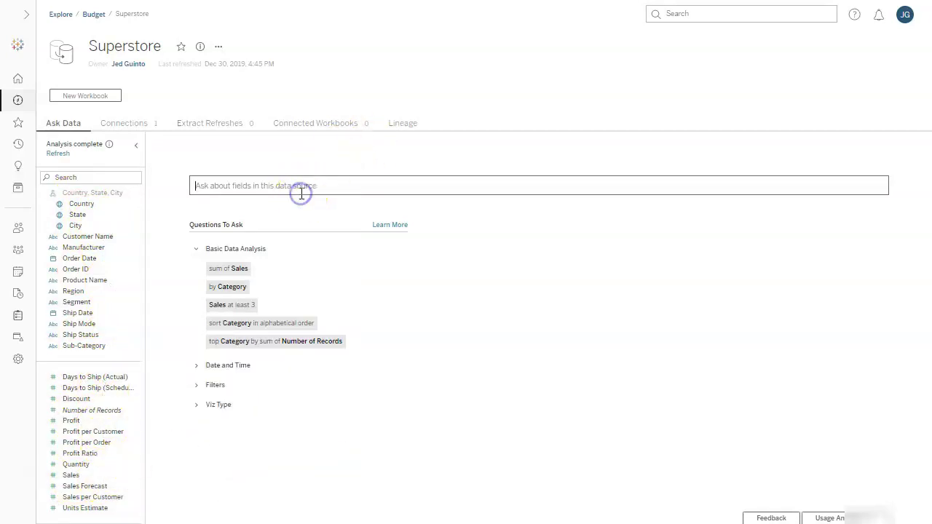
text(show me total sales)
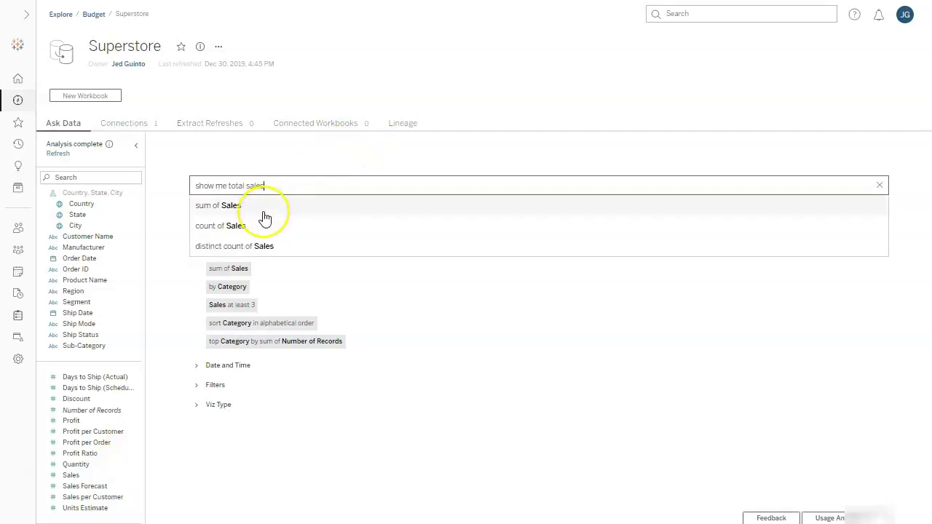
click(270, 215)
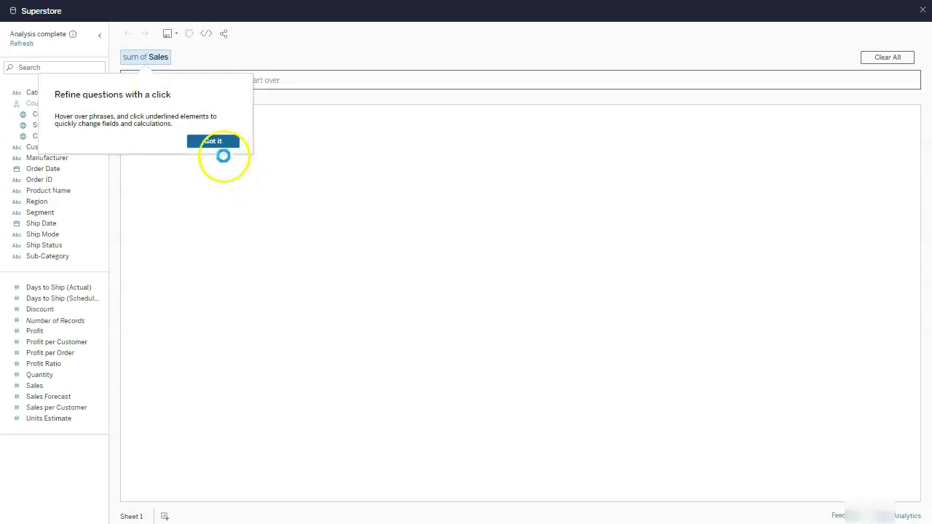
click(262, 169)
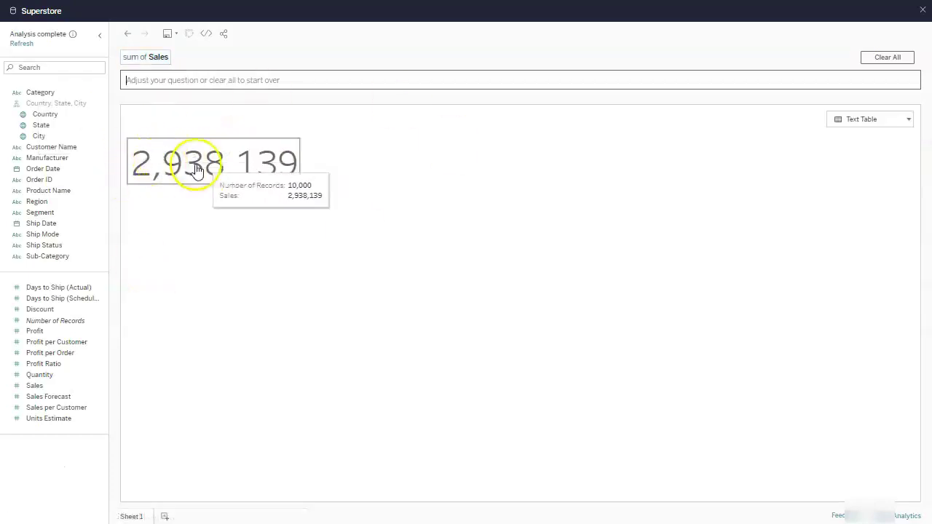
click(227, 229)
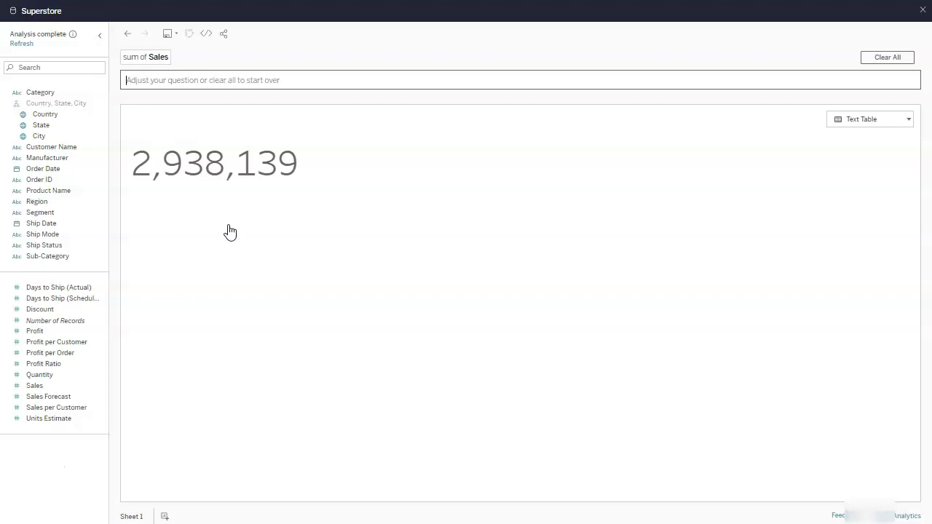
- Add the 'by Region' and 'by Category' breakdowns to sum of Sales, producing a bar chart
text(show me by region)
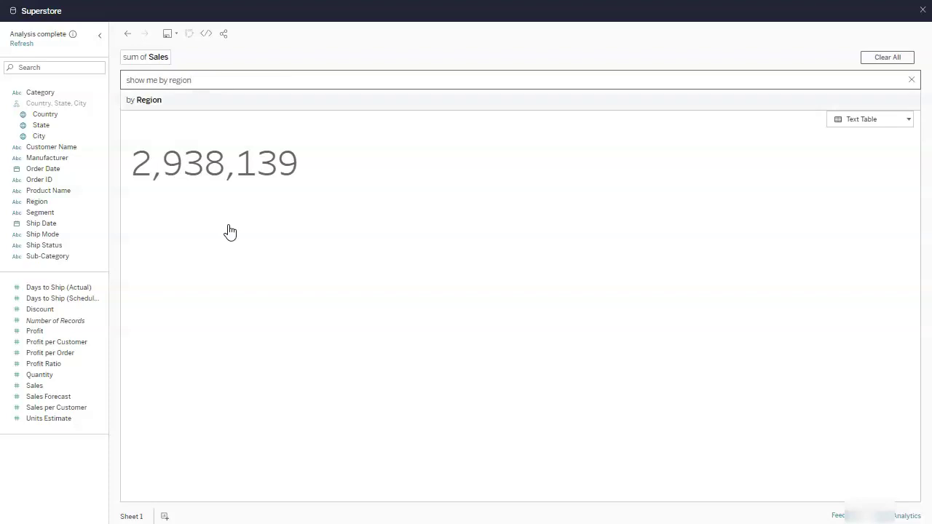
key(ctrl+plus)
key(ctrl+plus)
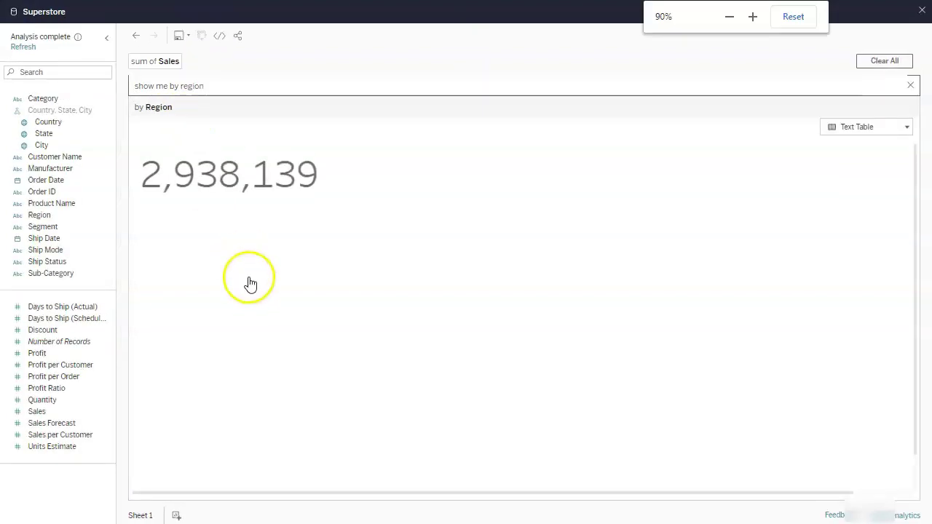
click(201, 133)
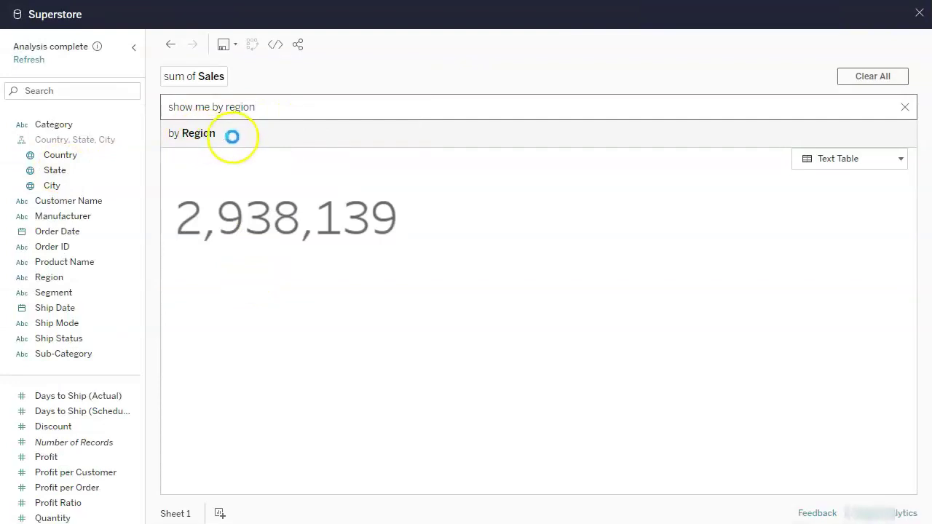
click(219, 134)
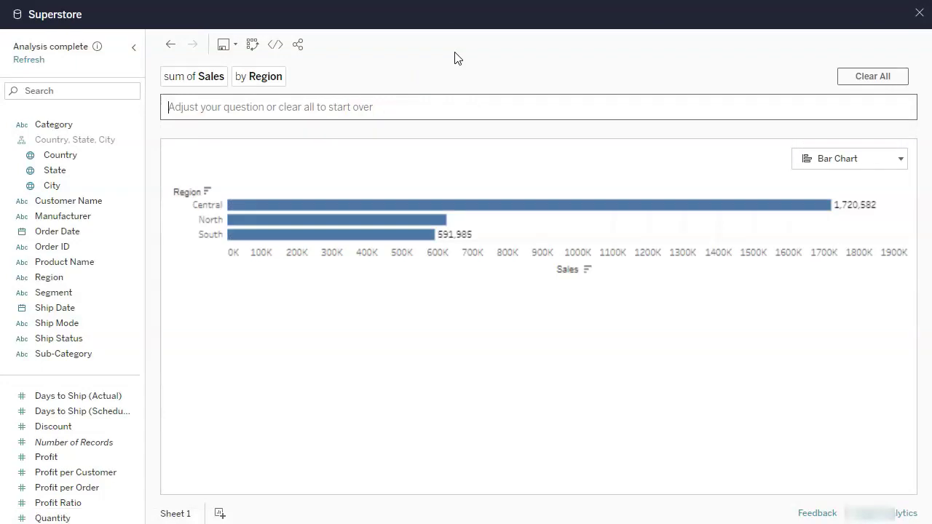
text(by category)
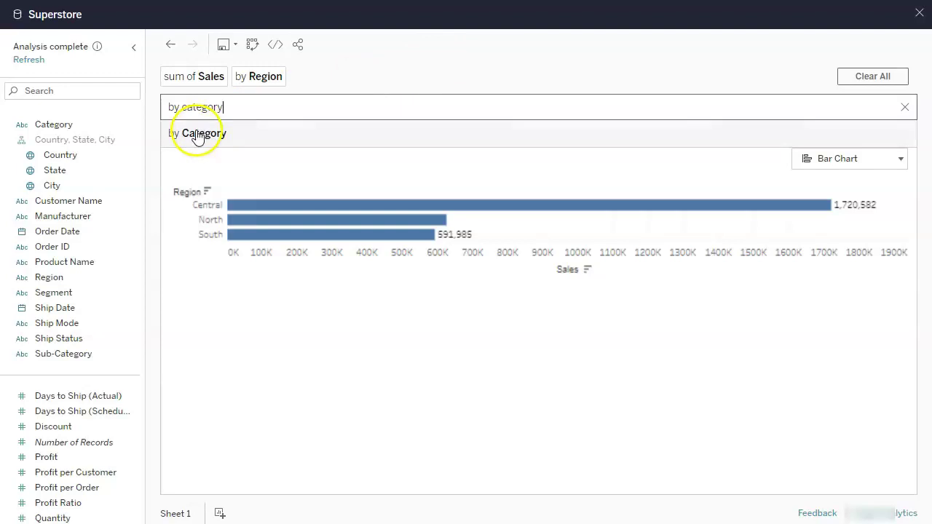
click(196, 131)
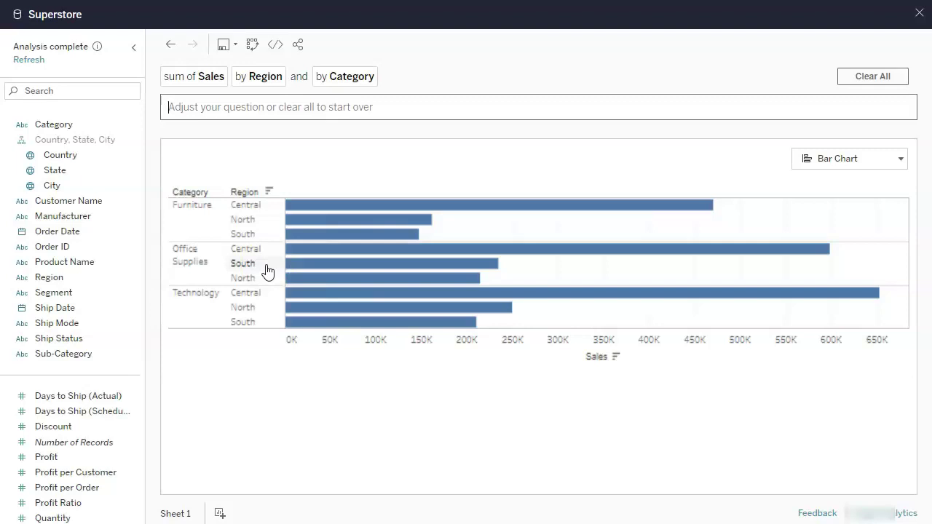
click(198, 109)
- Ask 'show me by country', then switch the viz type from Map to Bar Chart
text(sho)
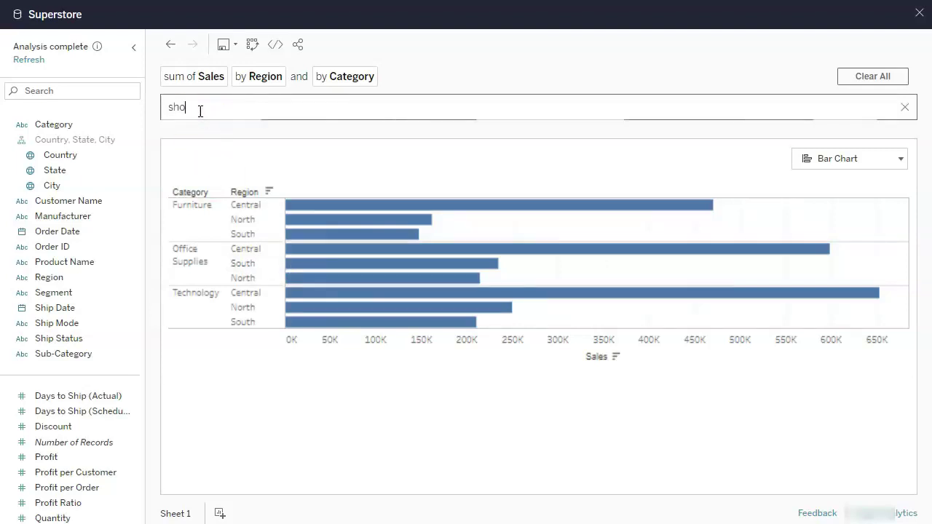
text(w me by country)
key(Return)
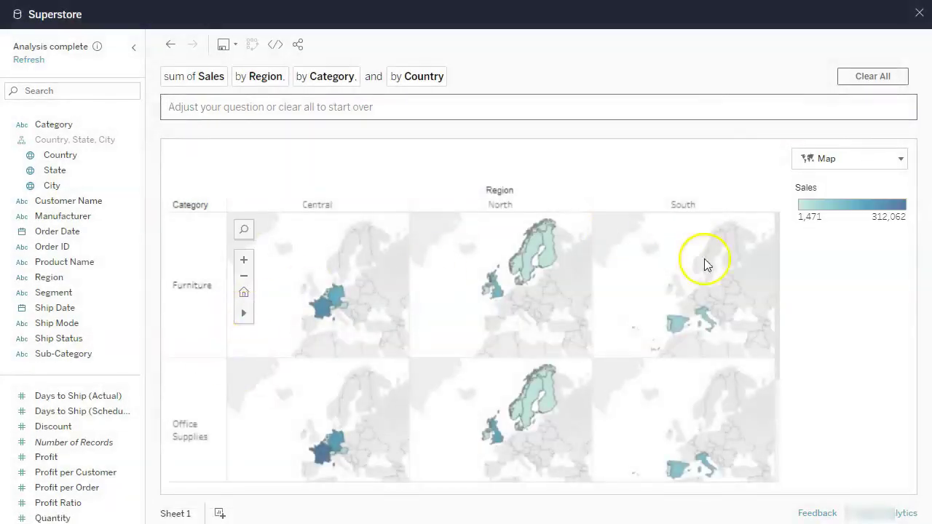
drag(778, 252, 771, 214)
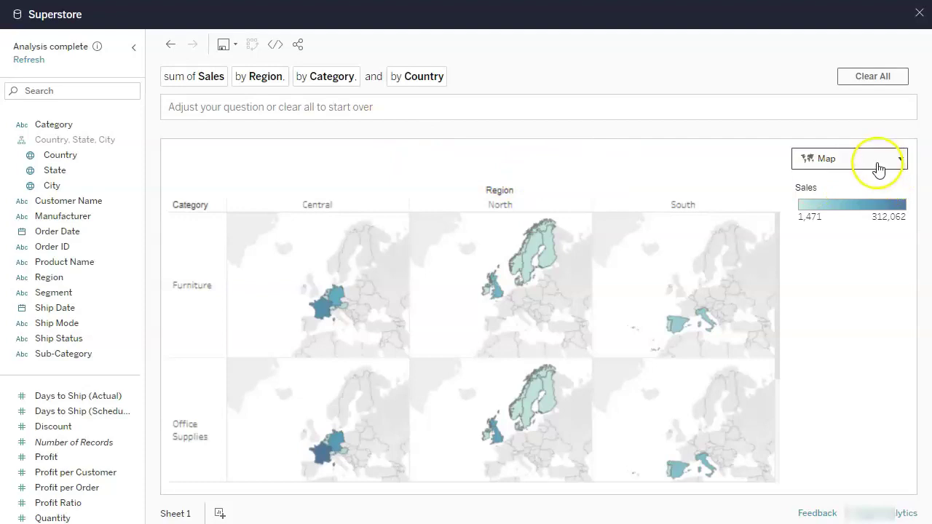
click(877, 164)
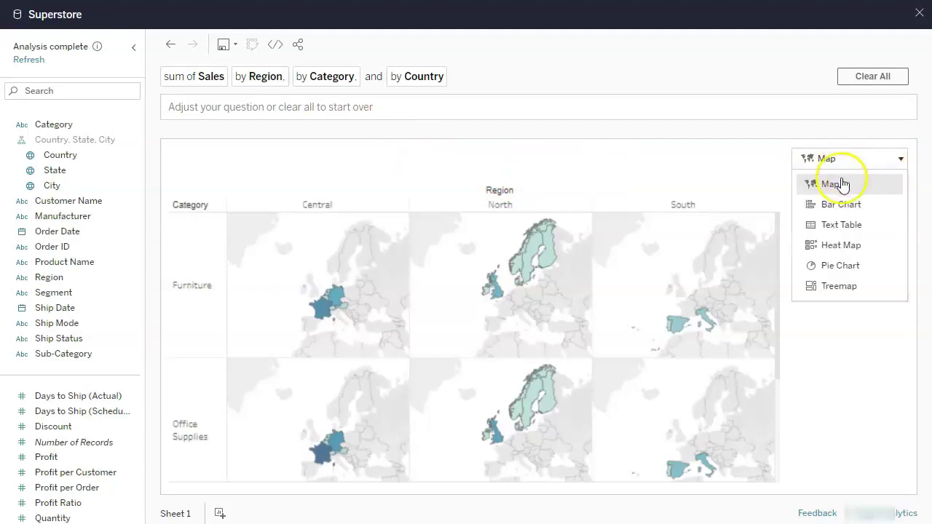
click(841, 205)
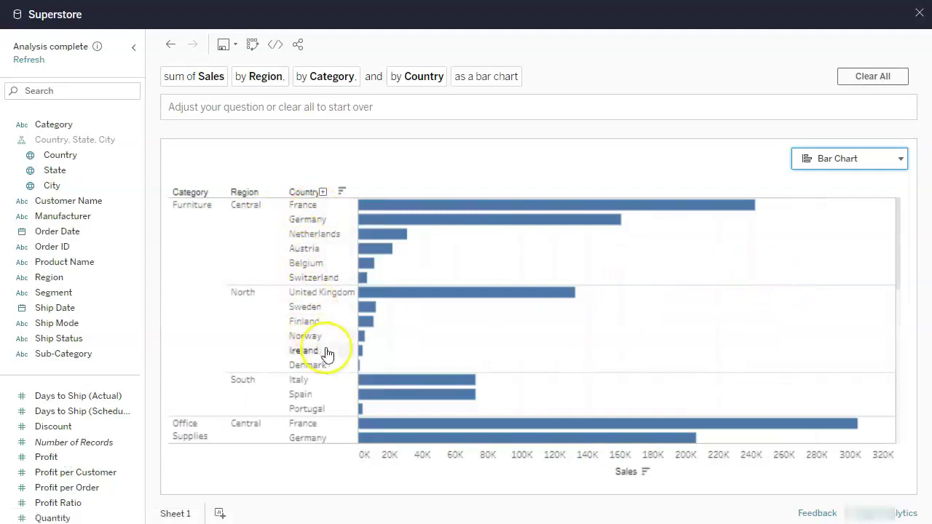
drag(901, 229, 891, 204)
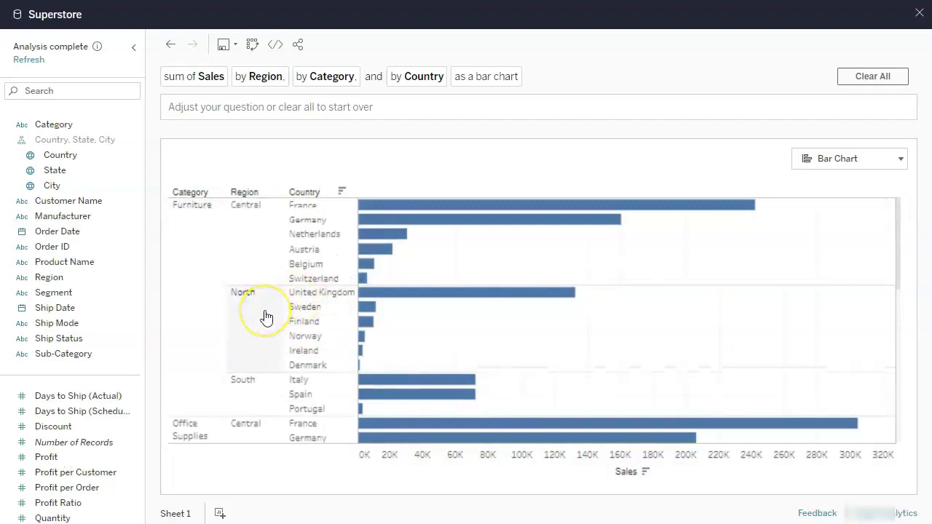
- Ask 'north region only' and apply the 'filter Region to North' suggestion
click(211, 107)
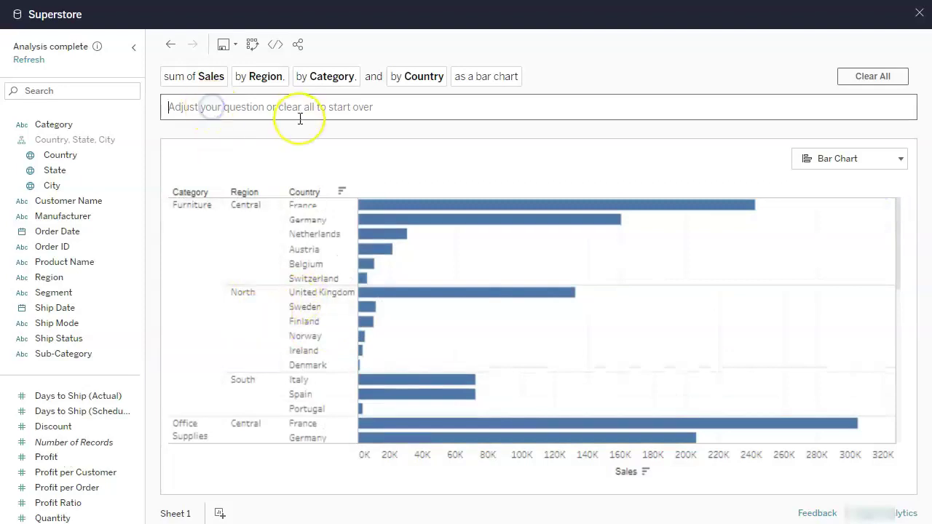
text(filter by )
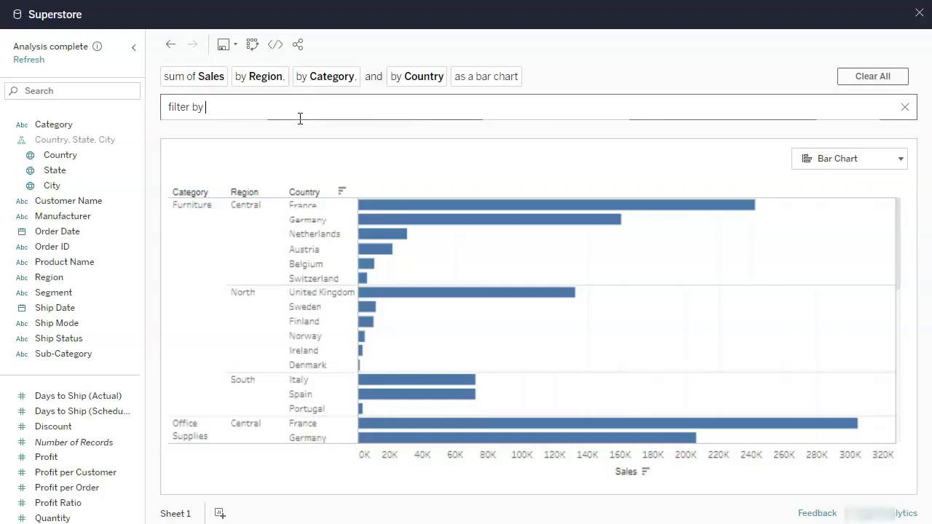
text(north region)
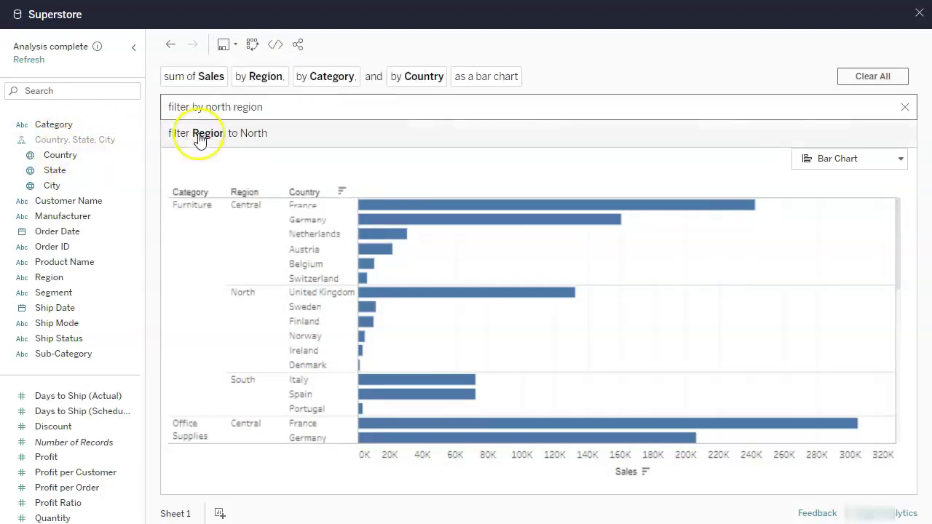
key(ctrl+a)
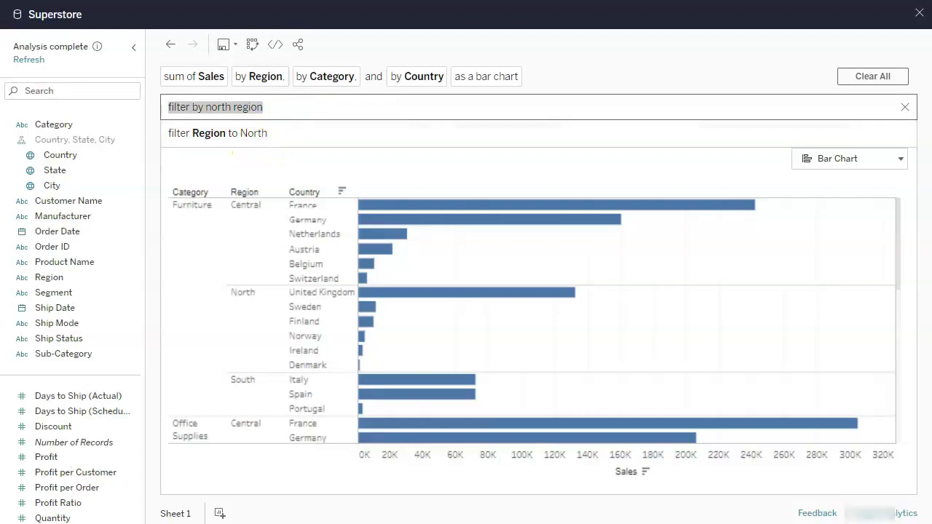
text(north region only)
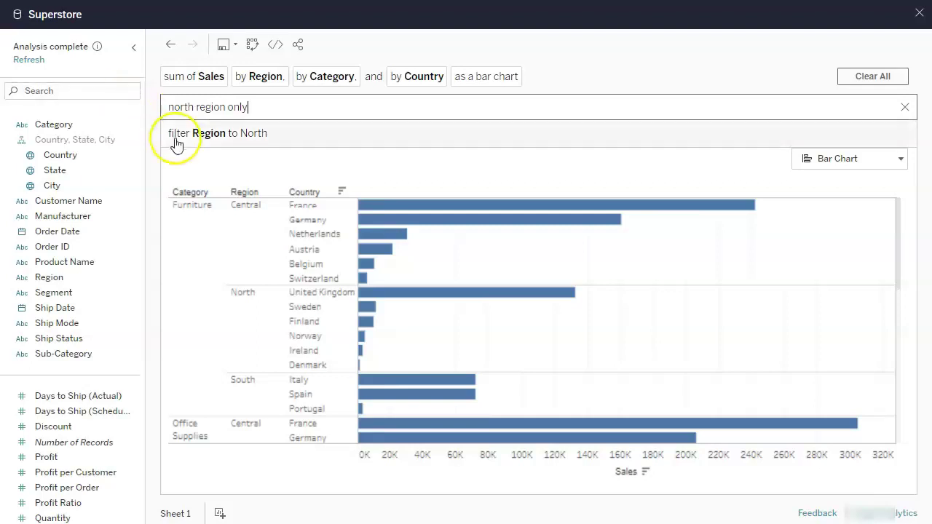
click(249, 132)
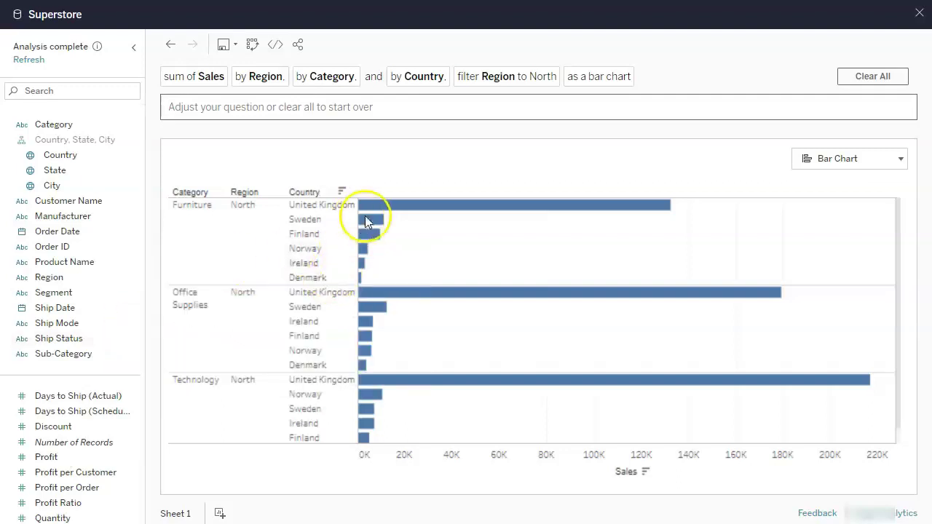
mouse_move(370, 352)
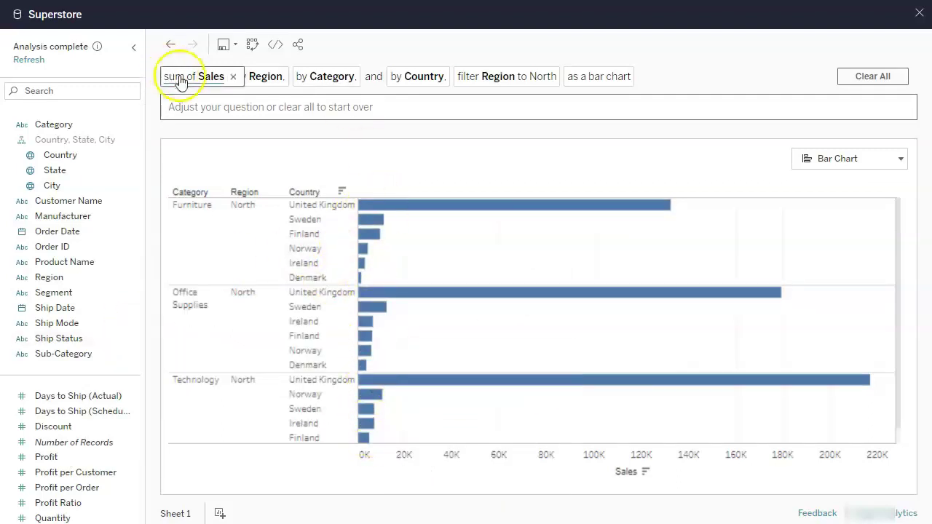
- Start a new question reading '2019 order date'
click(301, 111)
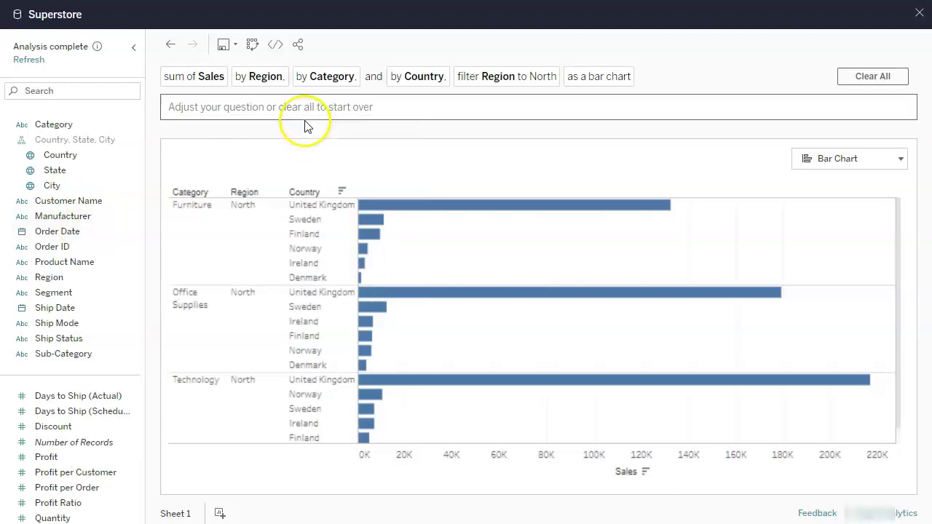
click(303, 107)
text(2019)
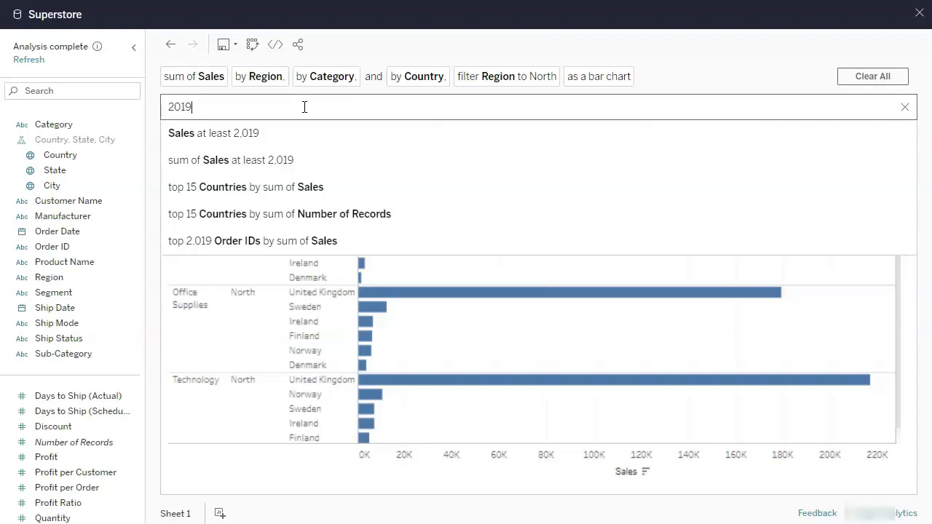
text( order date)
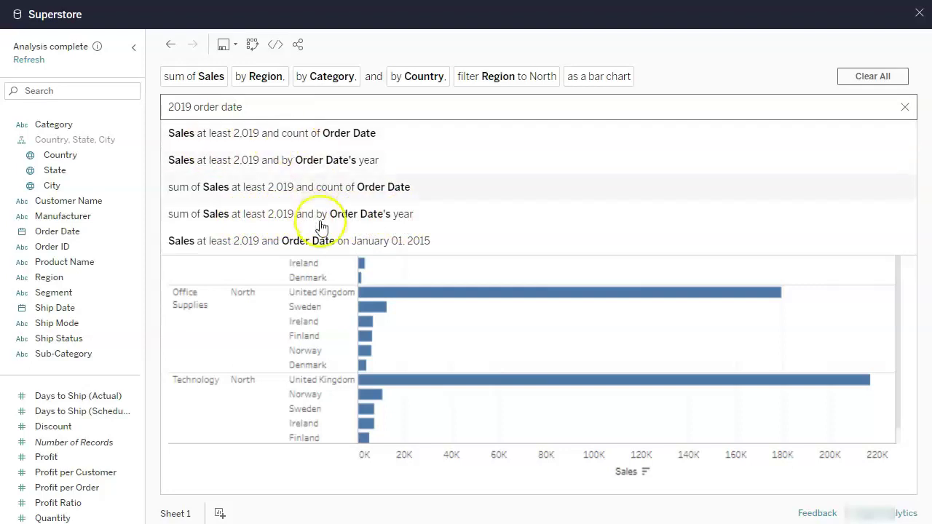
- Replace the pending question with 'by order date year'
drag(258, 106, 113, 107)
text(by order date year)
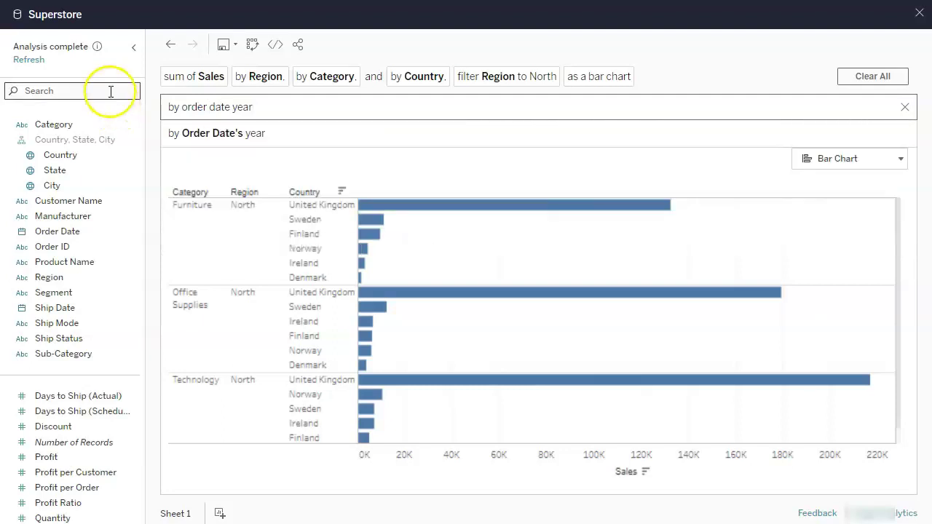
- Apply 'by Order Date's year', giving 2015–2018 columns, and keep the Bar Chart type
click(236, 143)
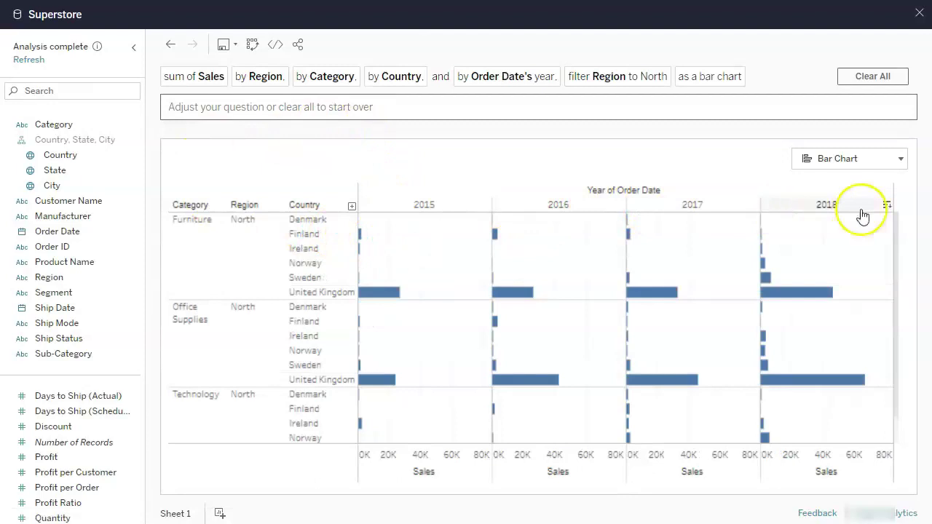
drag(901, 230, 898, 157)
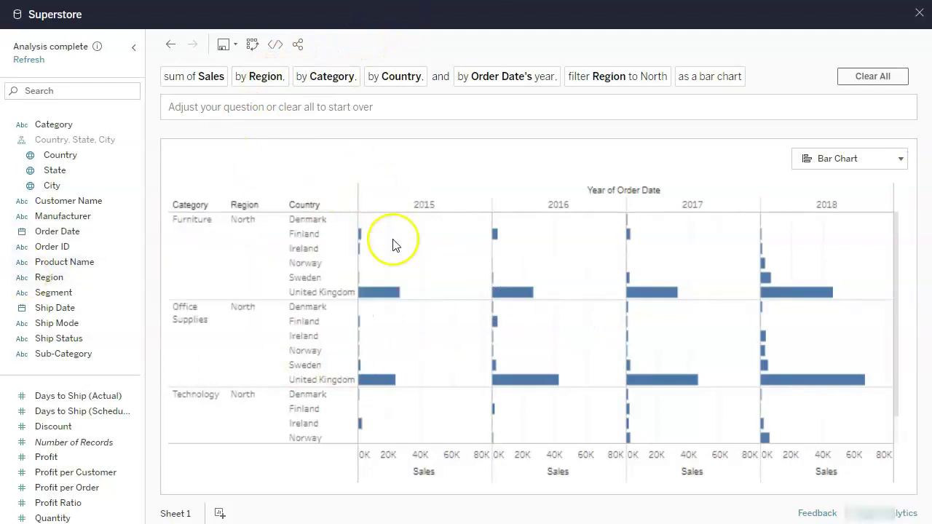
click(883, 159)
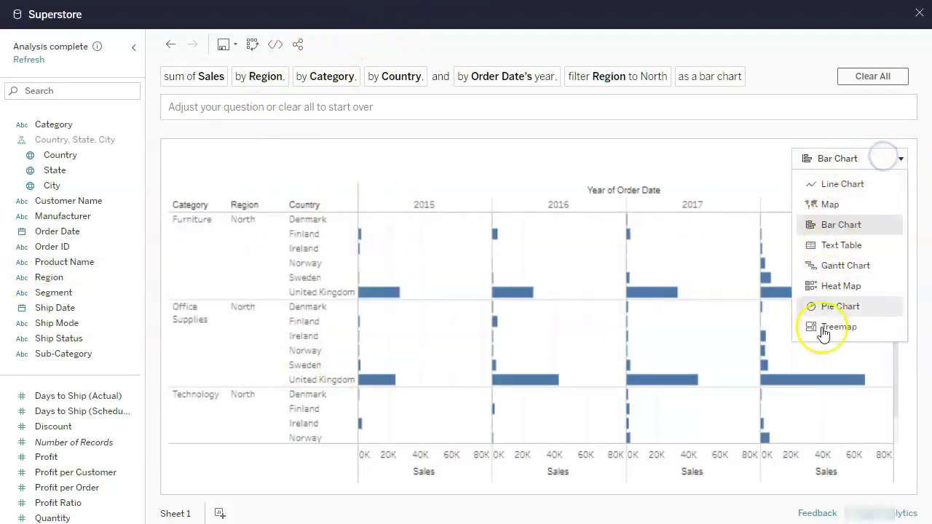
click(655, 158)
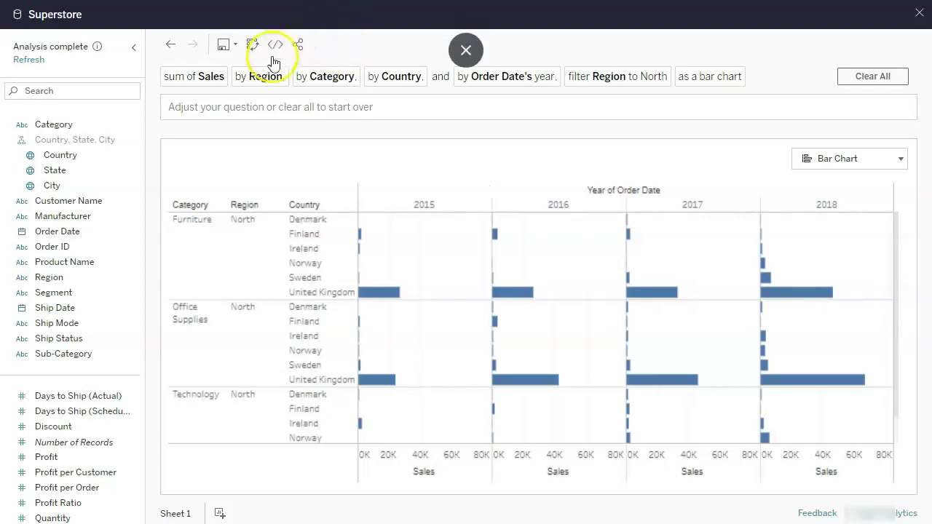
click(232, 44)
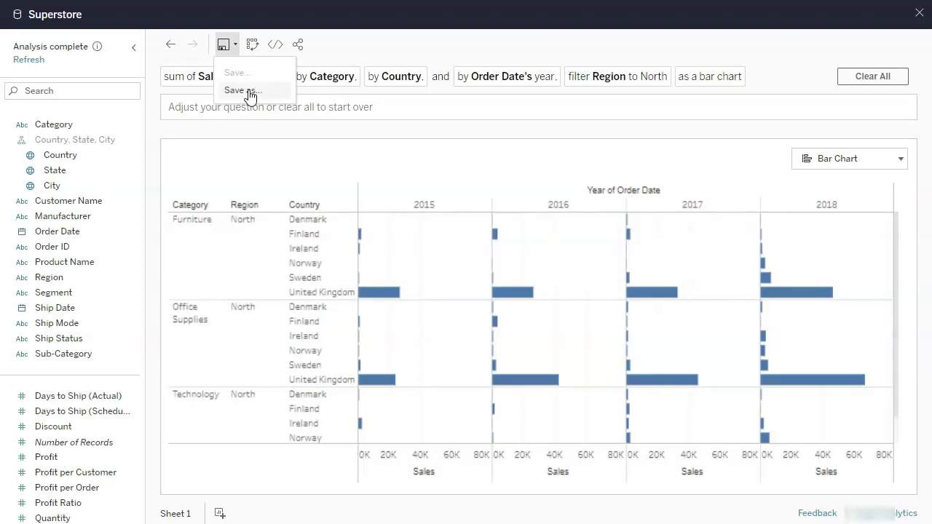
click(423, 131)
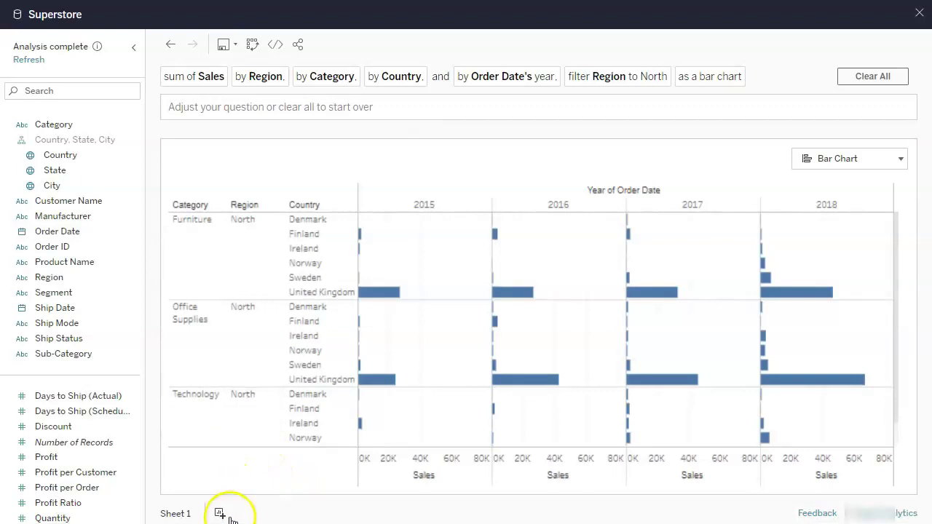
- On a new Sheet 2, ask 'average sales vs average profit' and accept the scatter plot
click(220, 512)
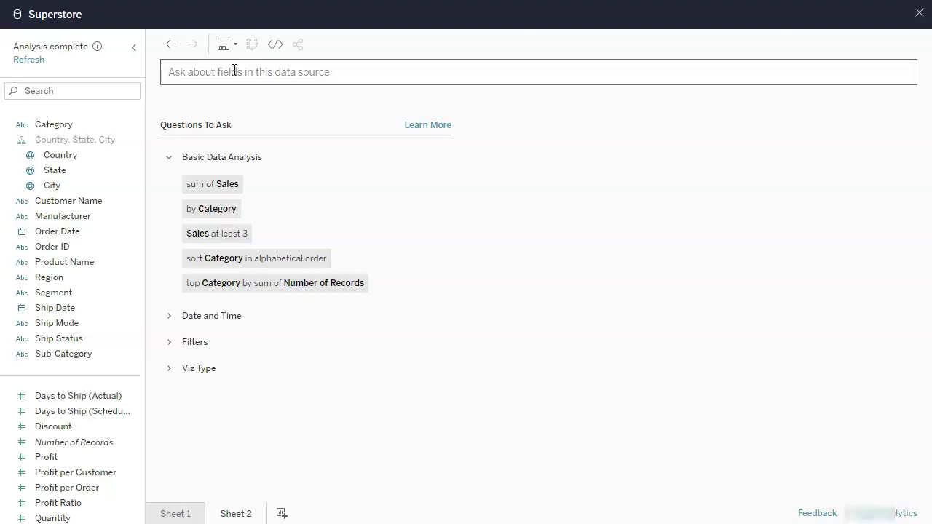
text(average sales)
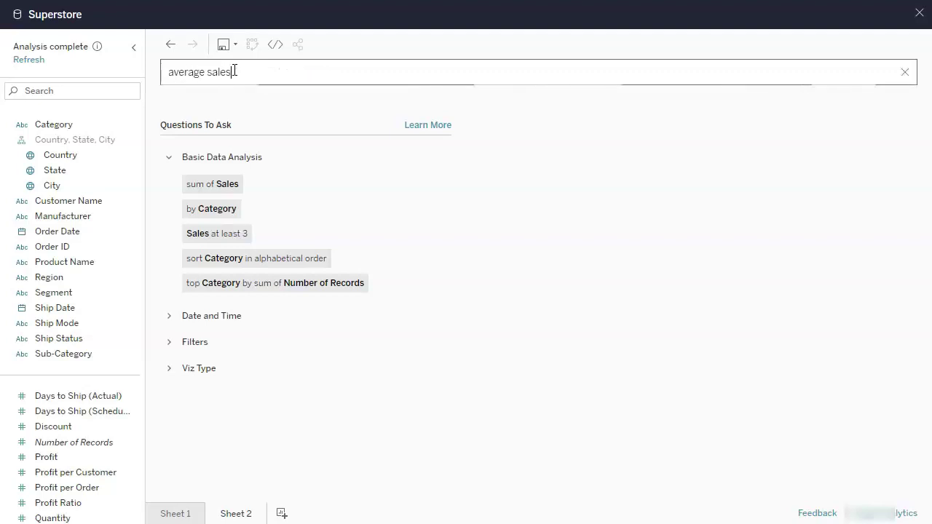
text( vs average profit)
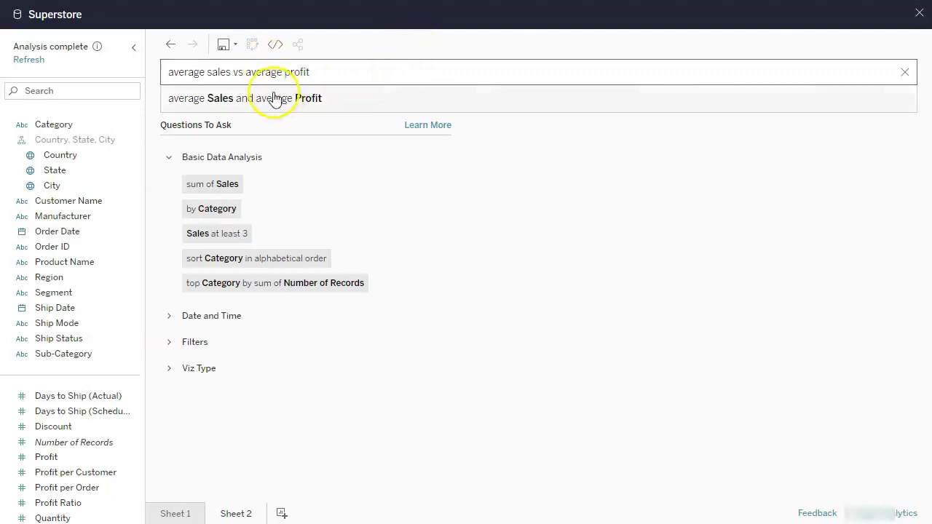
click(318, 101)
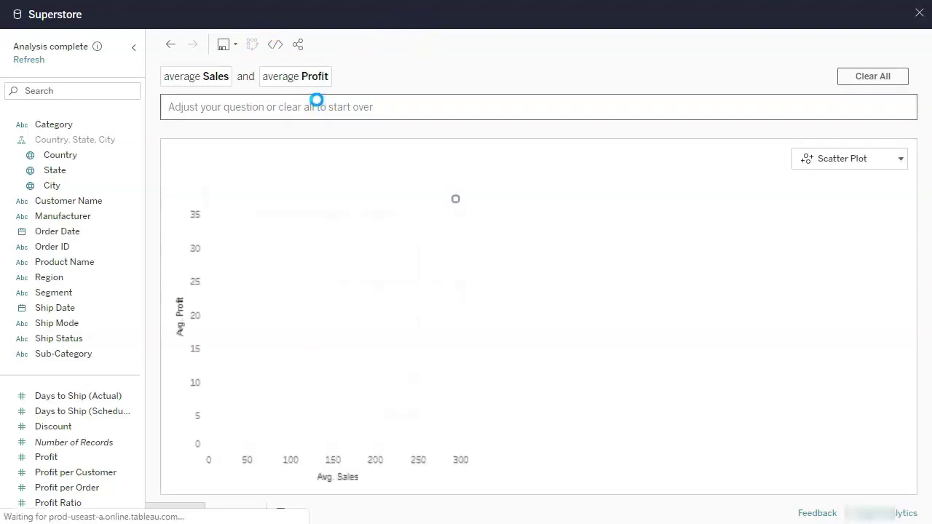
mouse_move(457, 207)
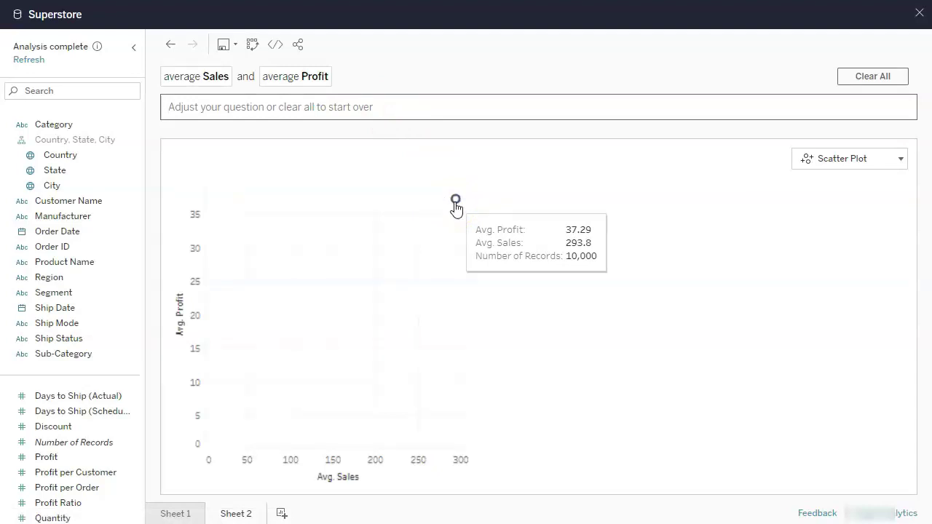
- Break the scatter plot down by Manufacturer
click(232, 104)
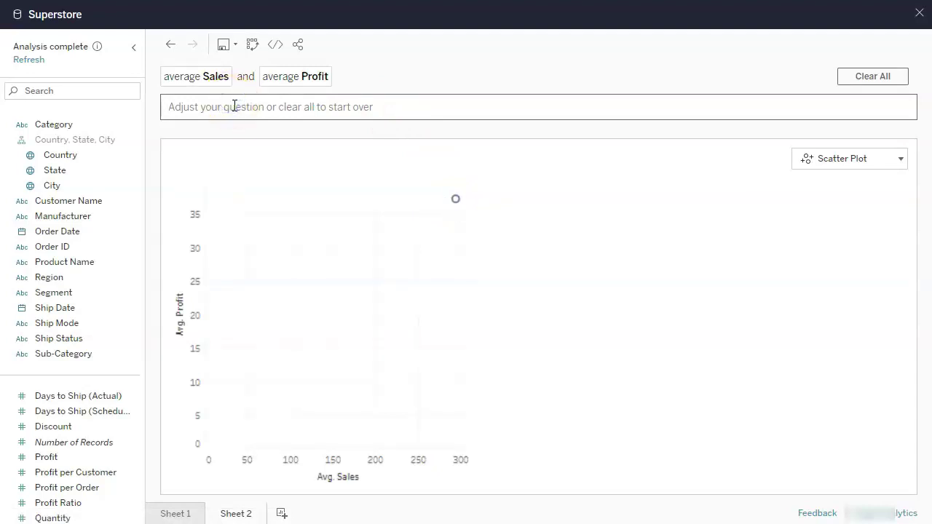
text(by manufacturer)
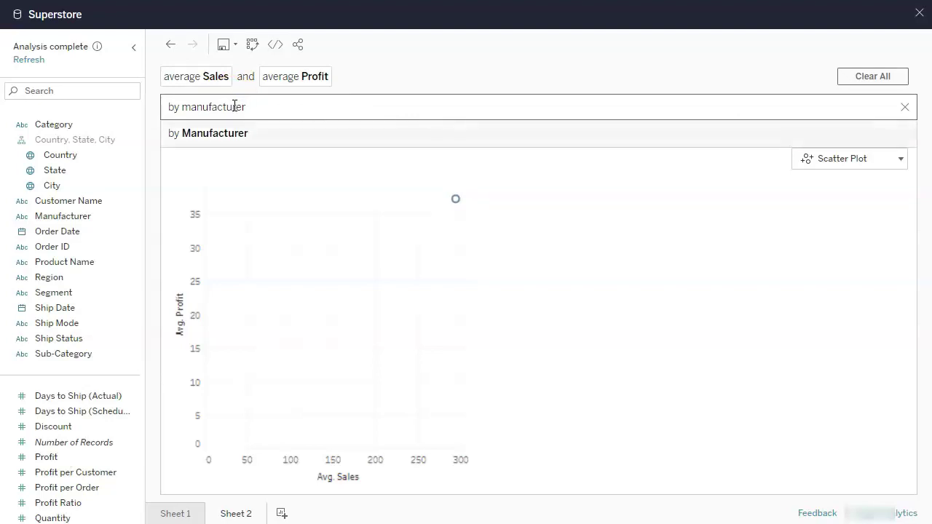
click(256, 138)
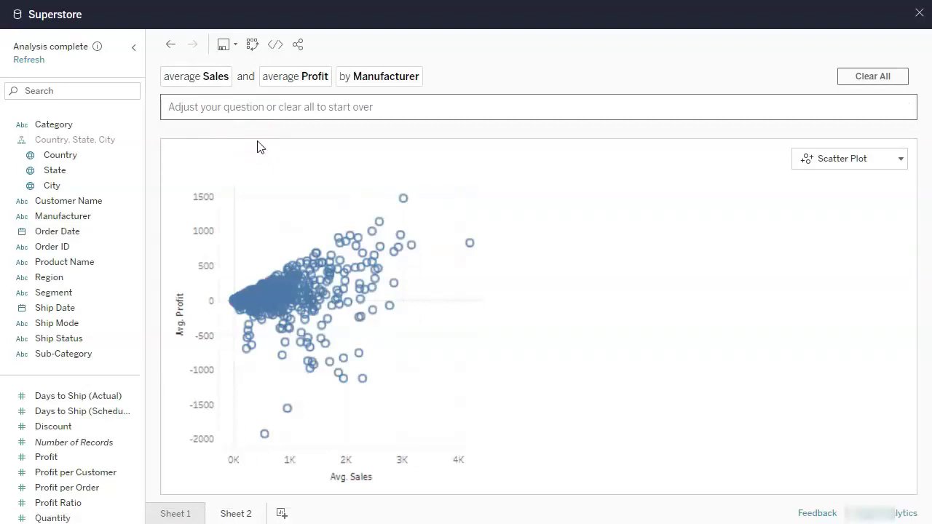
mouse_move(370, 268)
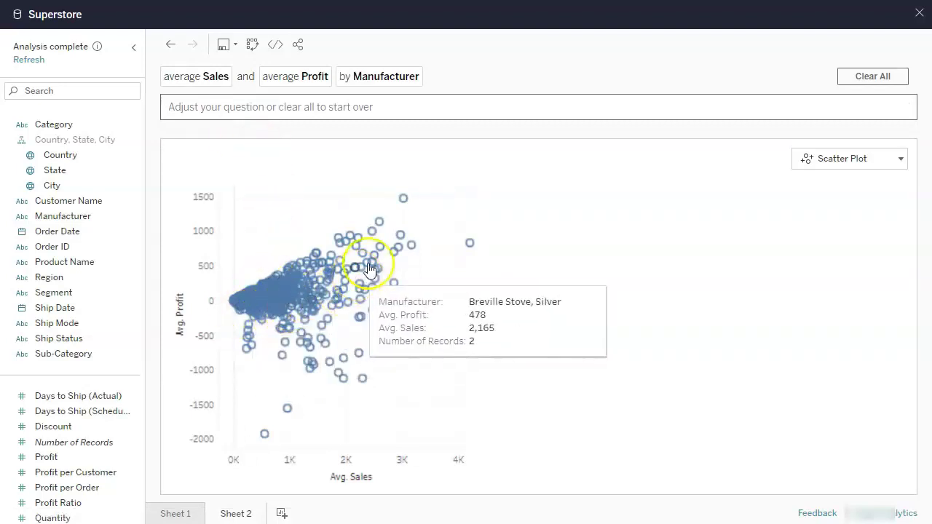
mouse_move(253, 292)
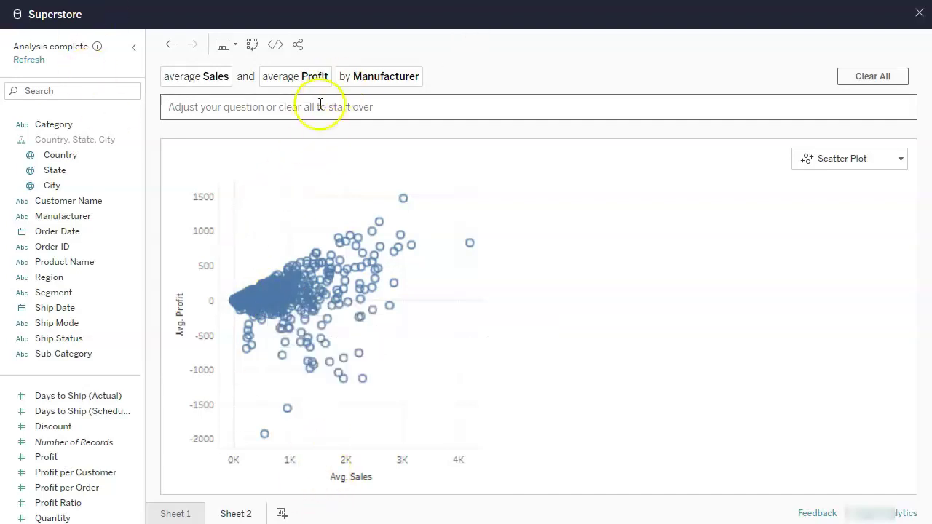
scroll(83, 409, down, 2)
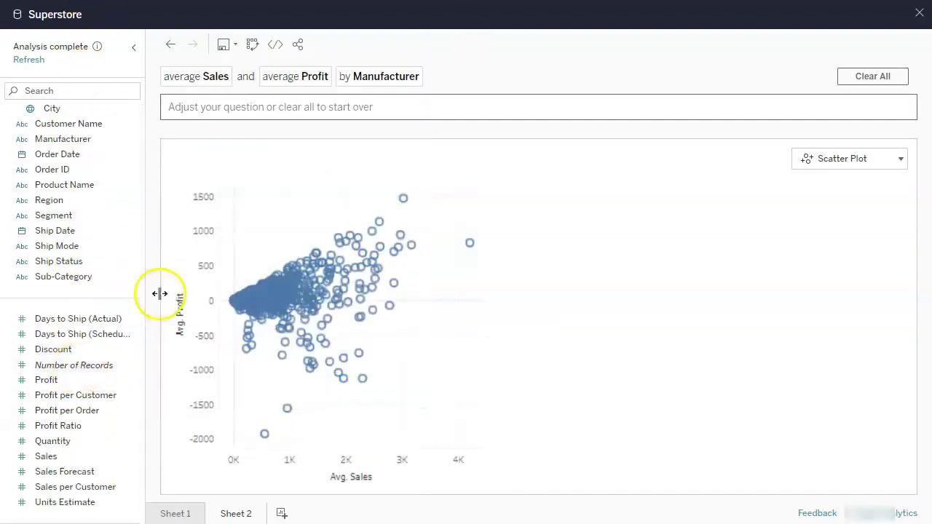
- On a new Sheet 3, ask 'show me cities' and map Number of Records by City
click(283, 513)
mouse_move(113, 385)
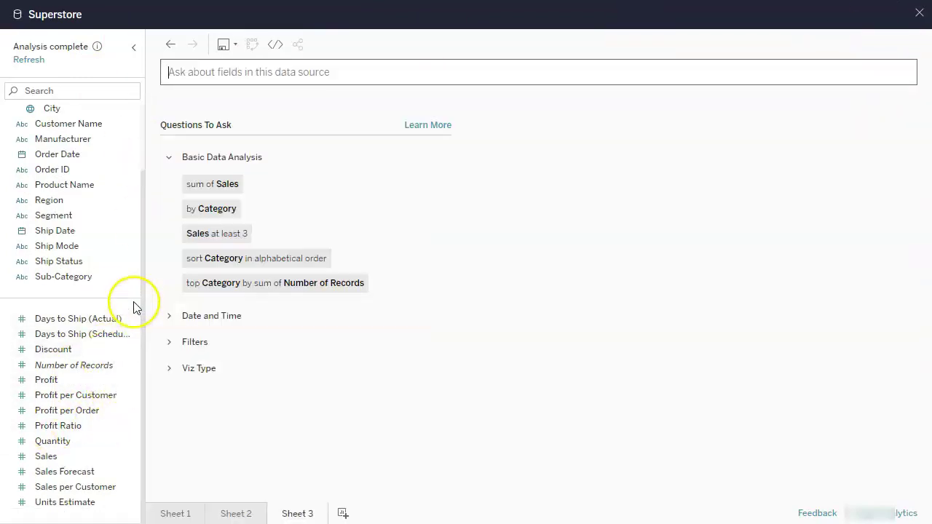
click(207, 73)
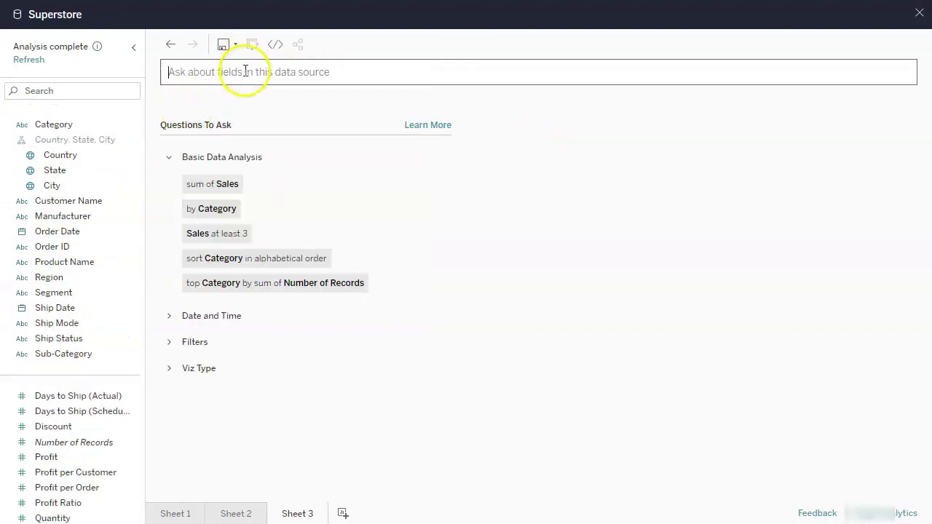
text(show me ci)
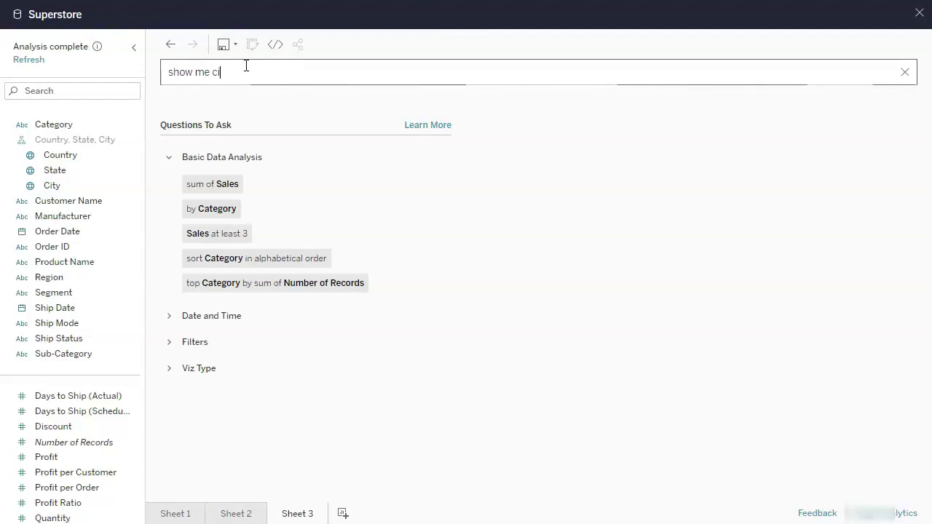
text(ties)
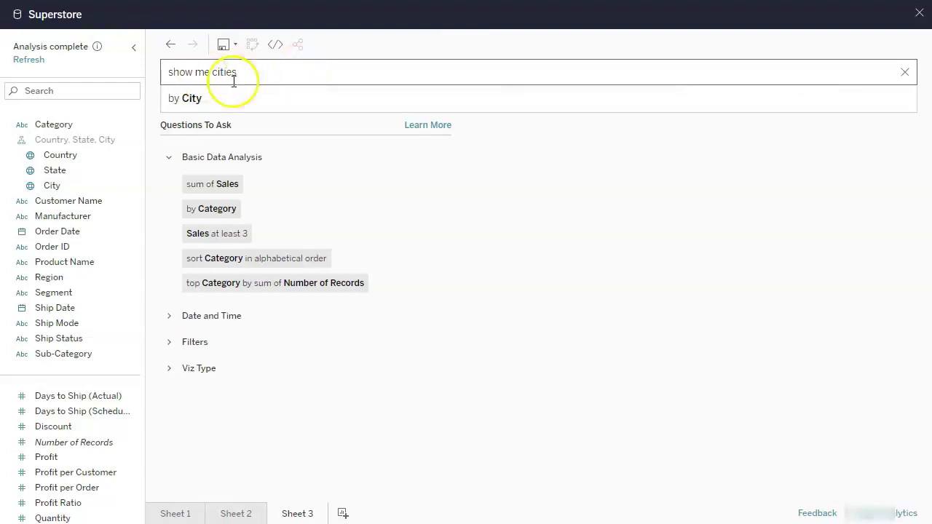
drag(236, 73, 212, 72)
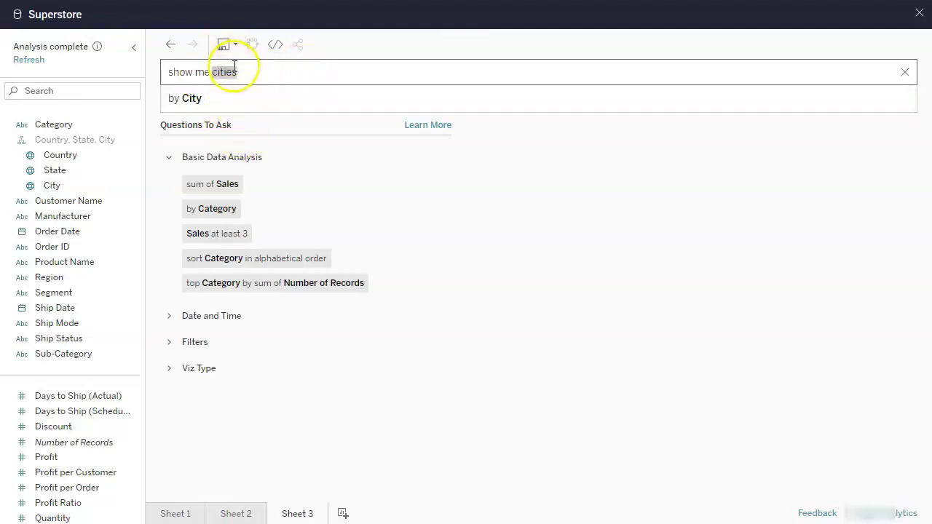
click(202, 101)
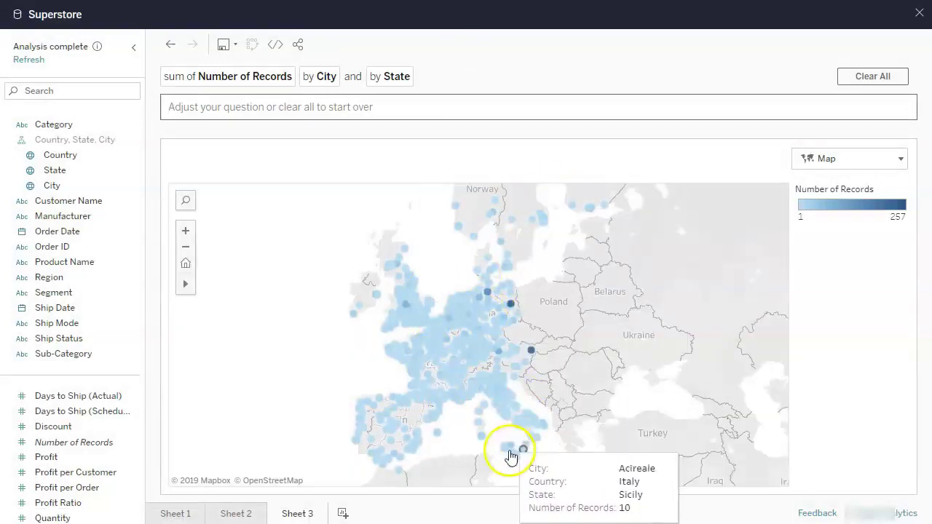
- On a new Sheet 4, ask 'vendors' and inspect the Manufacturer field's details
click(343, 513)
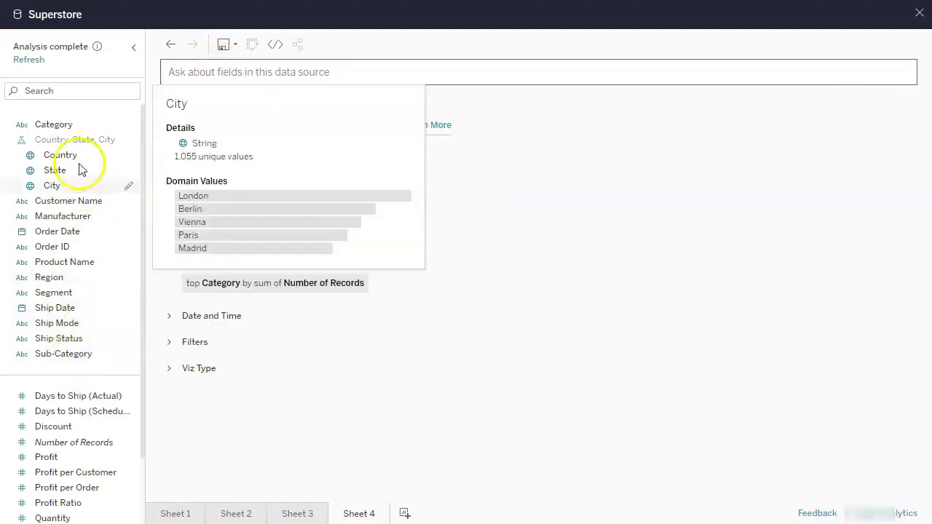
mouse_move(90, 216)
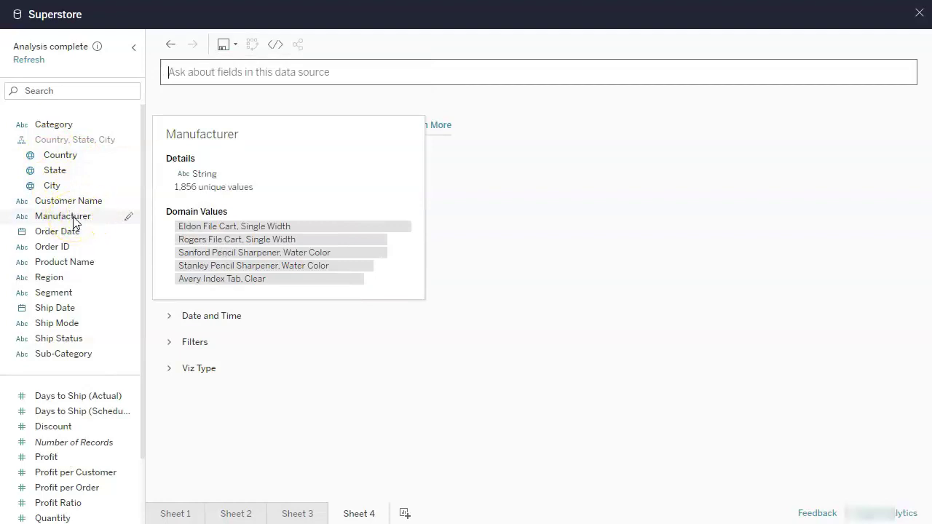
click(215, 72)
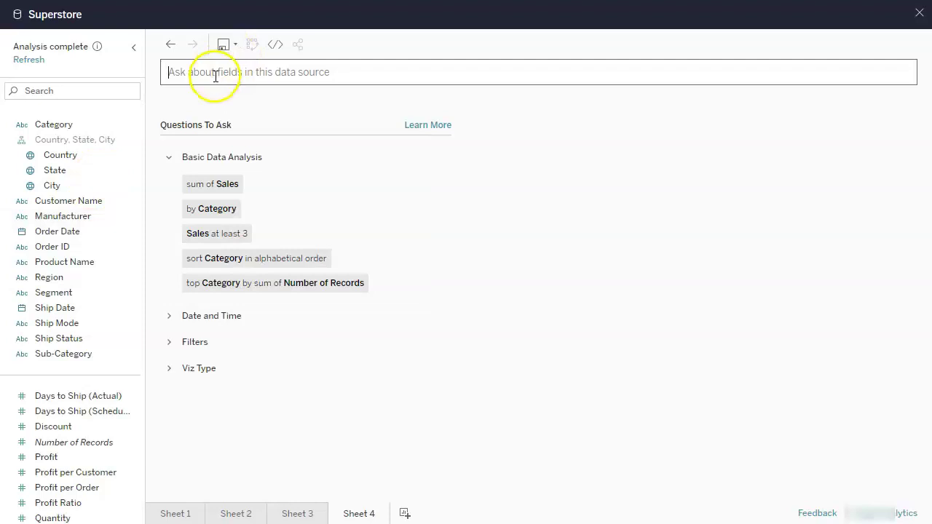
text(vendors)
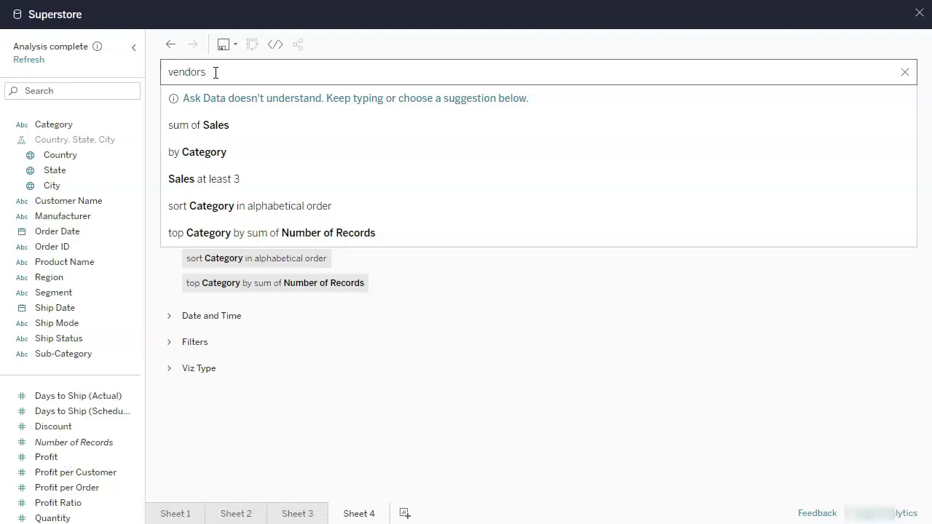
mouse_move(63, 216)
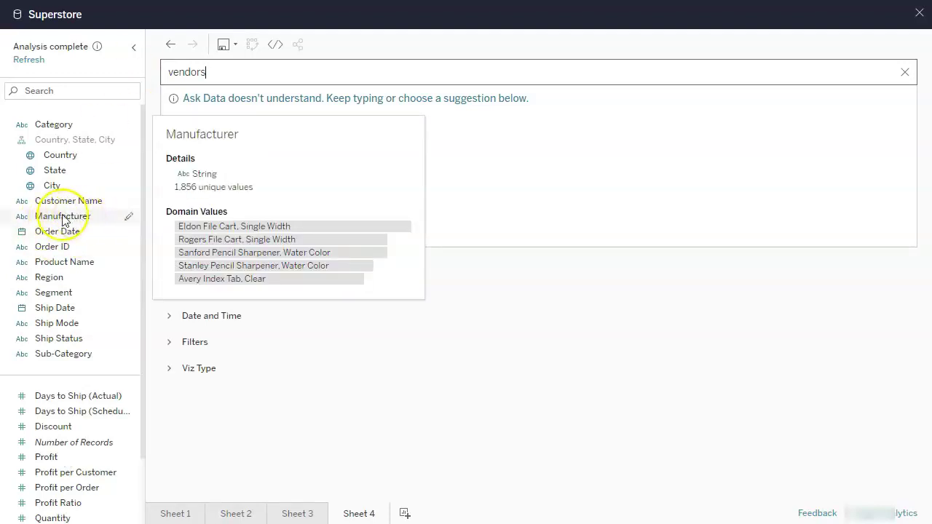
- In Manufacturer's field details, add Vendors as the first synonym
click(130, 219)
click(470, 166)
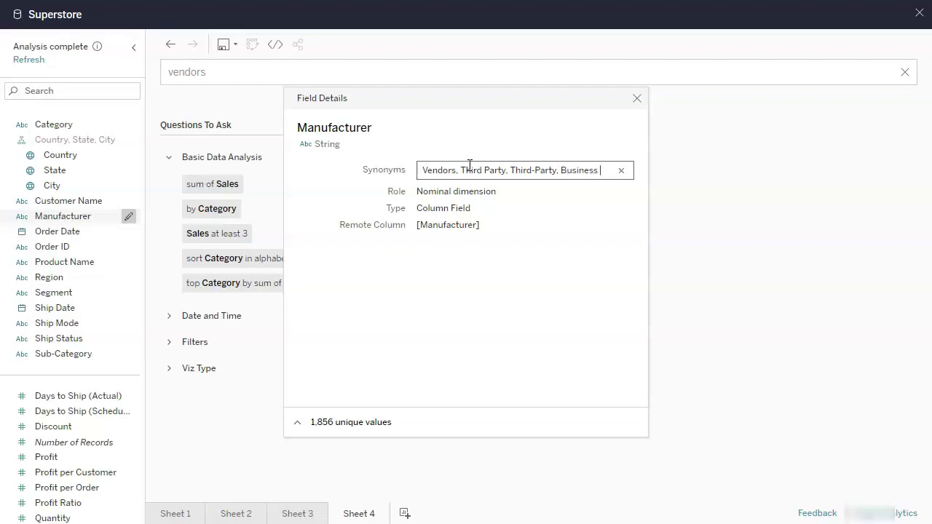
text(Partners)
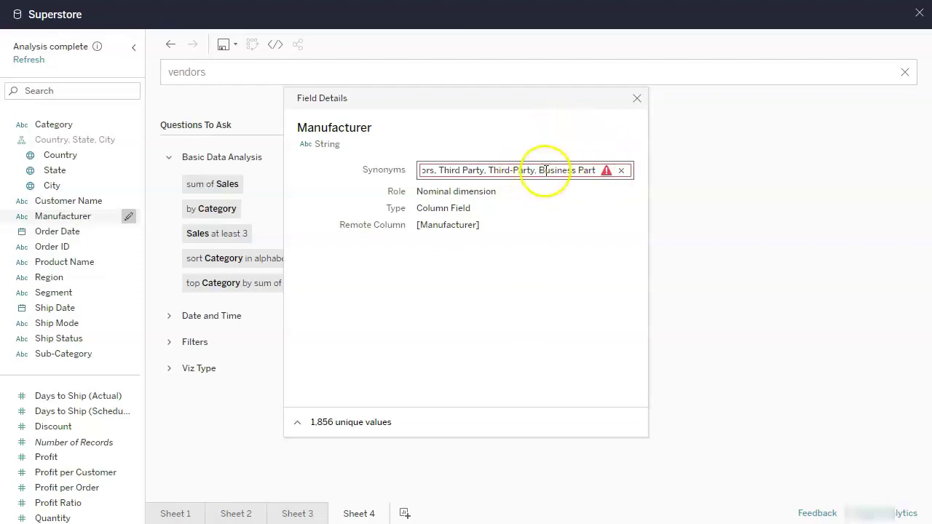
mouse_move(608, 176)
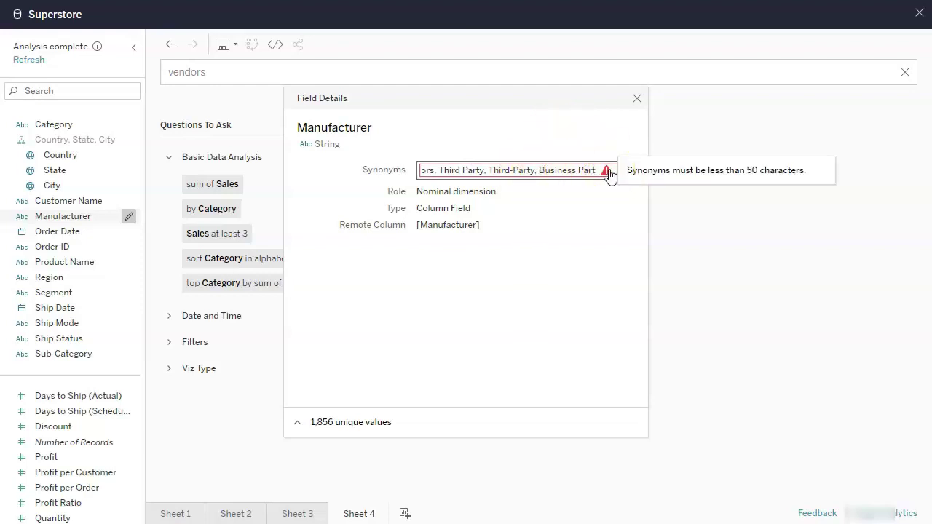
triple_click(524, 169)
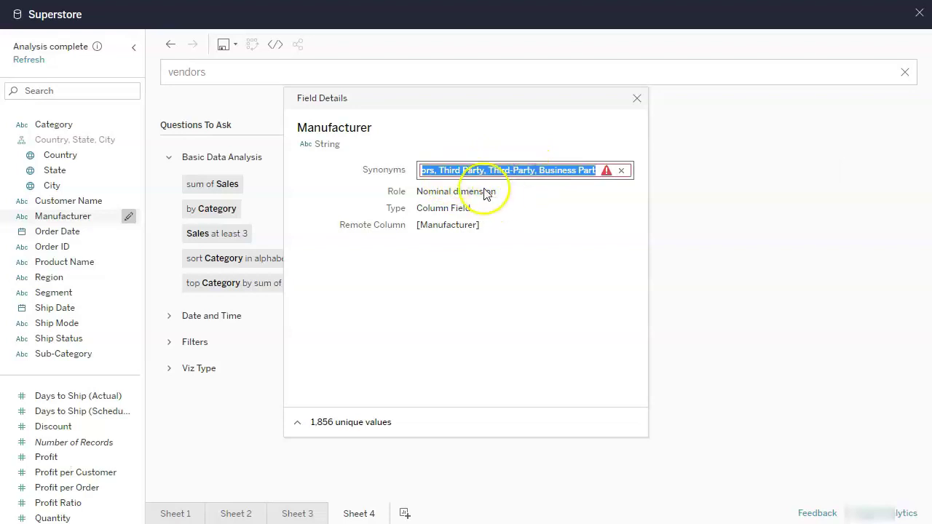
key(End)
key(shift+Home)
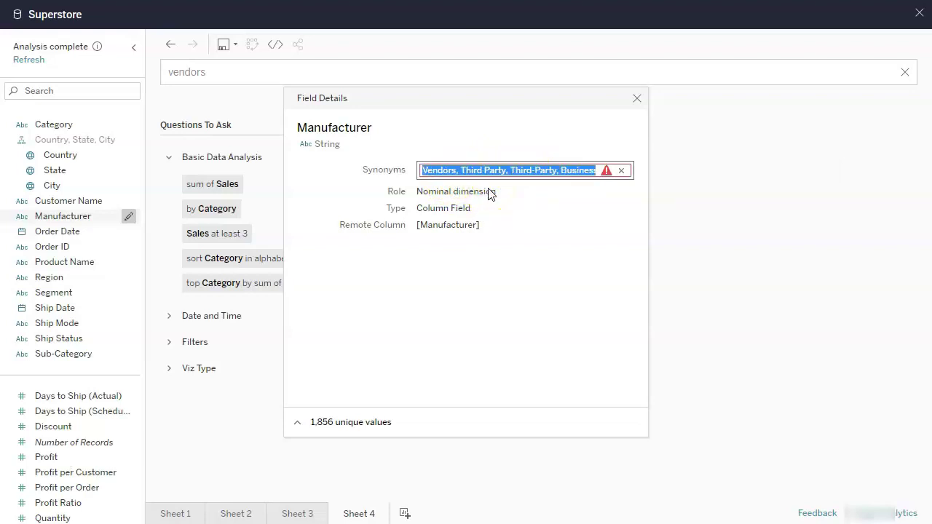
key(BackSpace)
click(488, 191)
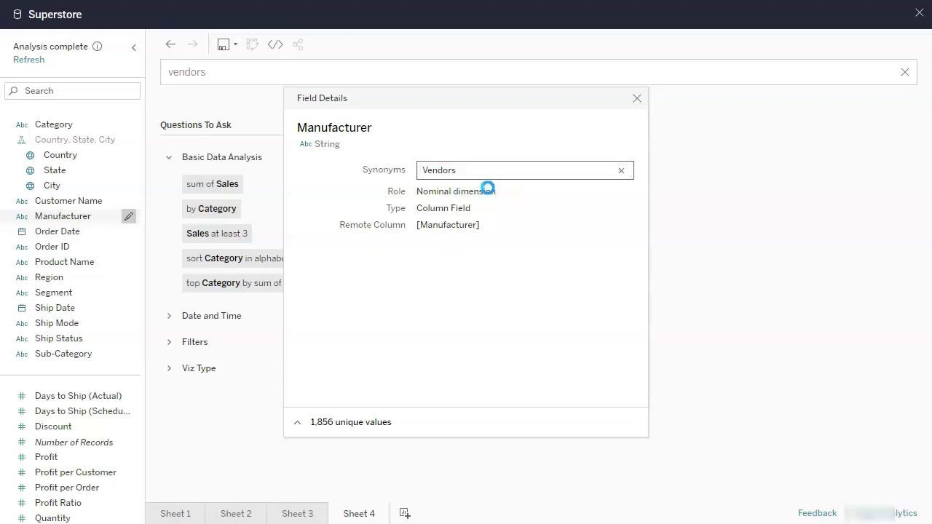
- Add Third Party as a Manufacturer synonym
click(487, 166)
key(ctrl+v)
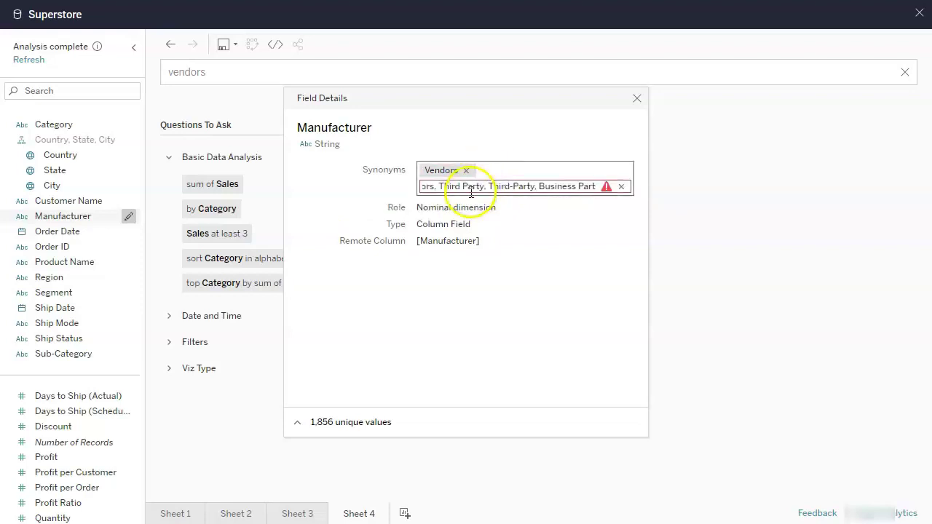
key(BackSpace)
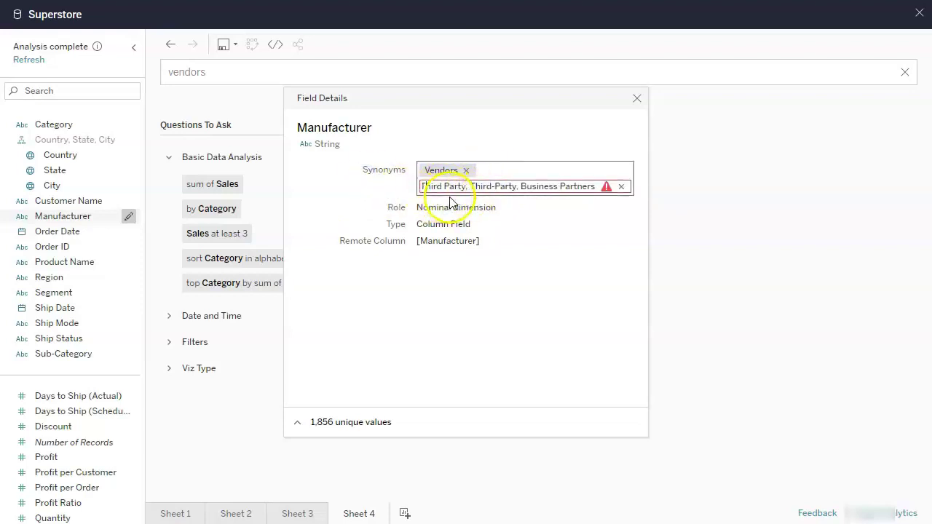
drag(468, 187, 650, 191)
key(ctrl+c)
key(BackSpace)
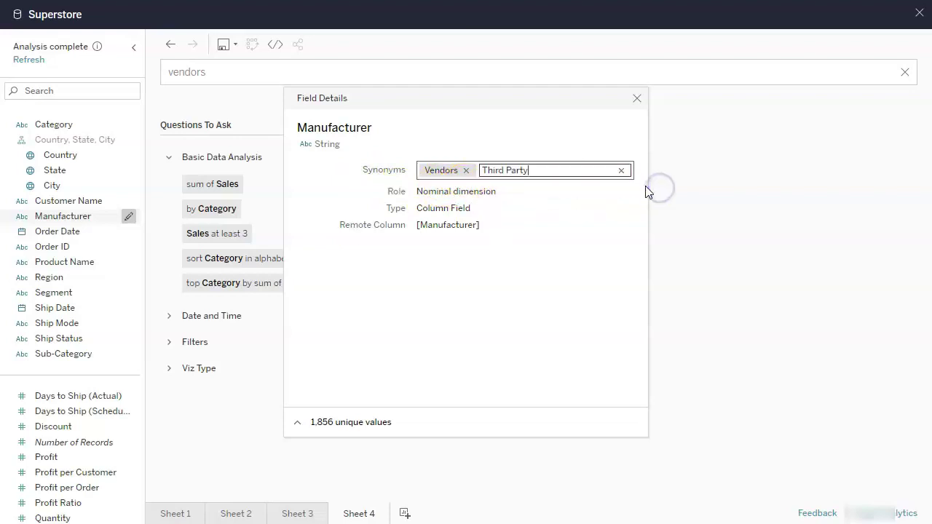
click(561, 174)
- Add Third-Party and Business Partners as the remaining Manufacturer synonyms
key(ctrl+v)
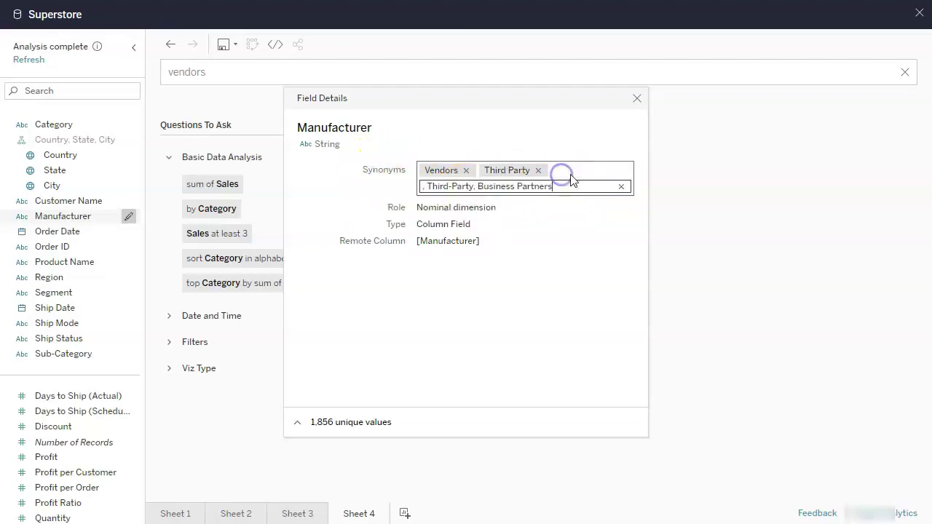
click(426, 186)
key(BackSpace)
key(BackSpace)
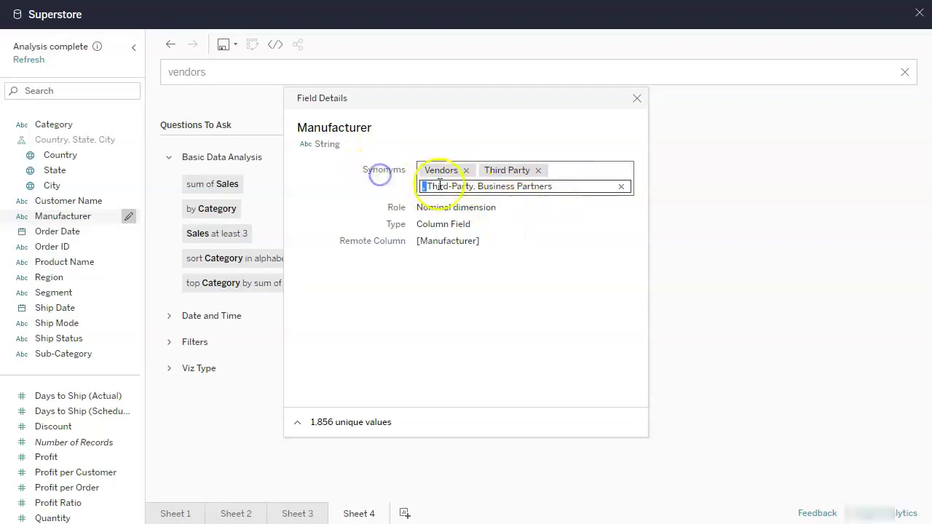
drag(422, 186, 556, 187)
key(BackSpace)
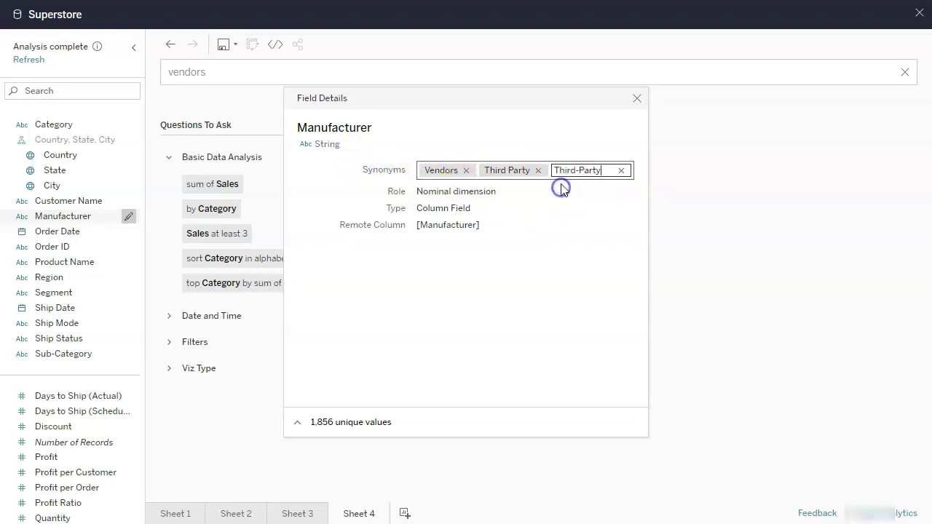
click(589, 183)
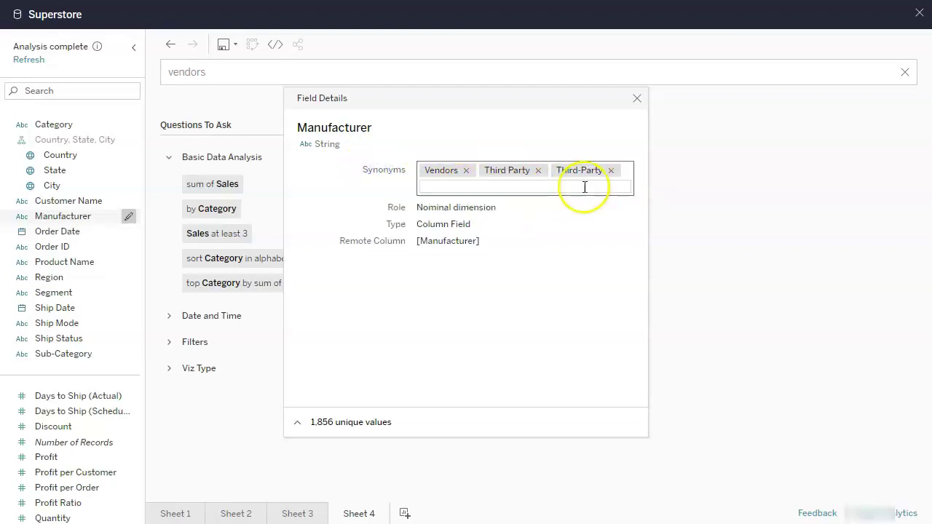
click(579, 188)
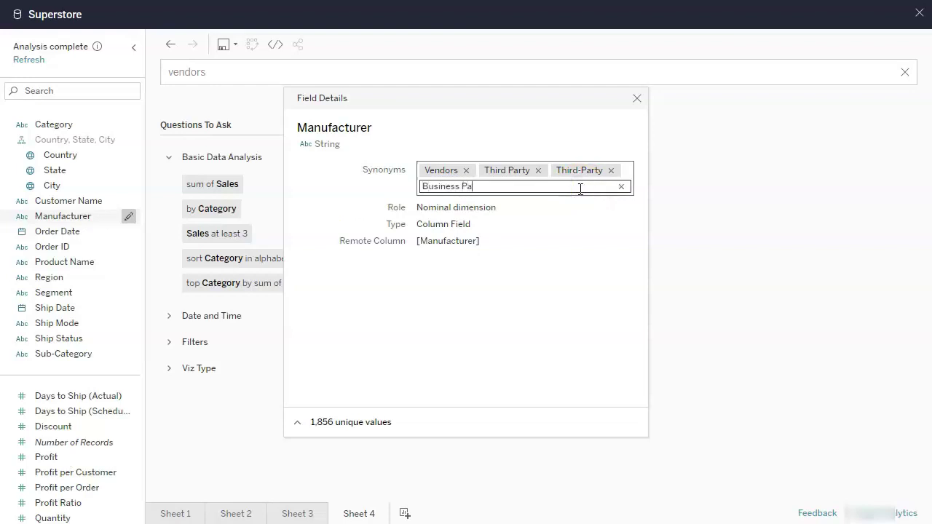
click(464, 287)
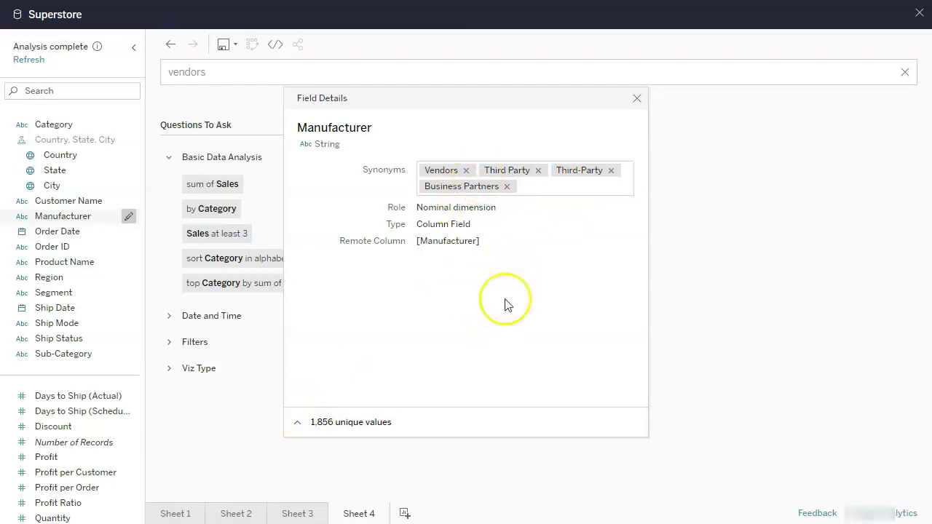
- Clear the old 'vendors' question and recheck Manufacturer's synonyms
click(637, 98)
double_click(193, 72)
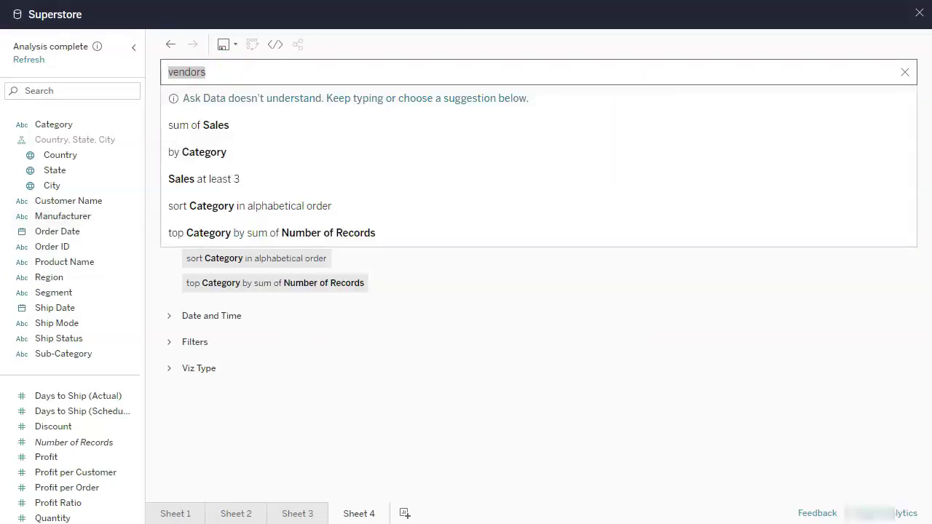
key(BackSpace)
click(225, 455)
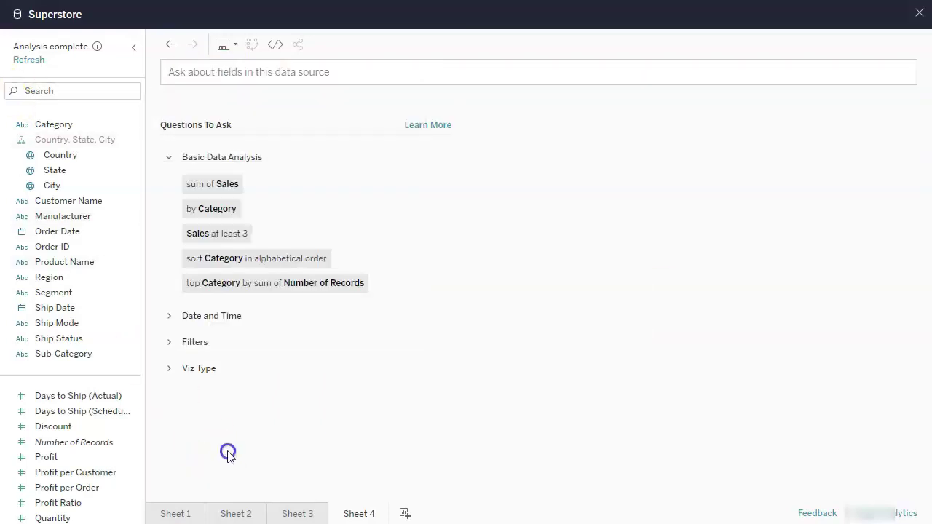
click(218, 76)
mouse_move(109, 244)
click(128, 216)
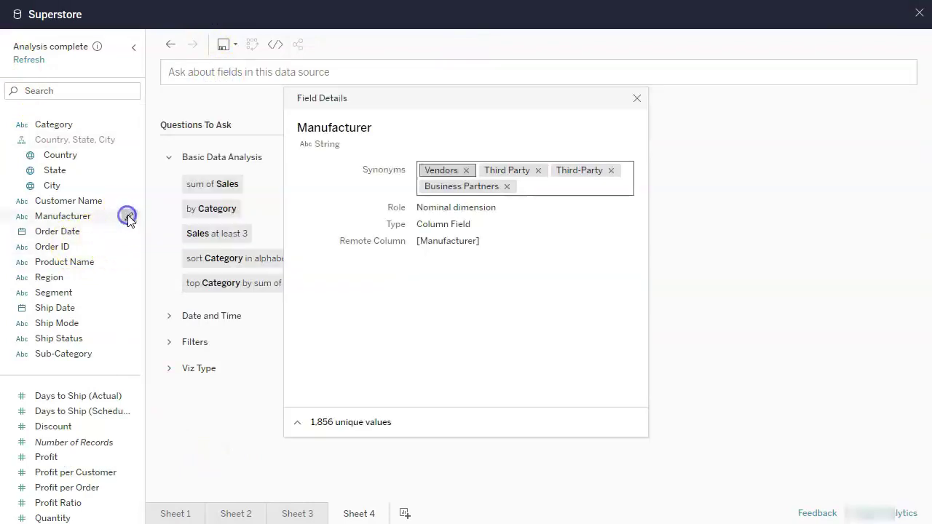
click(636, 99)
- Ask 'Show me my vendors' and chart Number of Records by Manufacturer
click(294, 70)
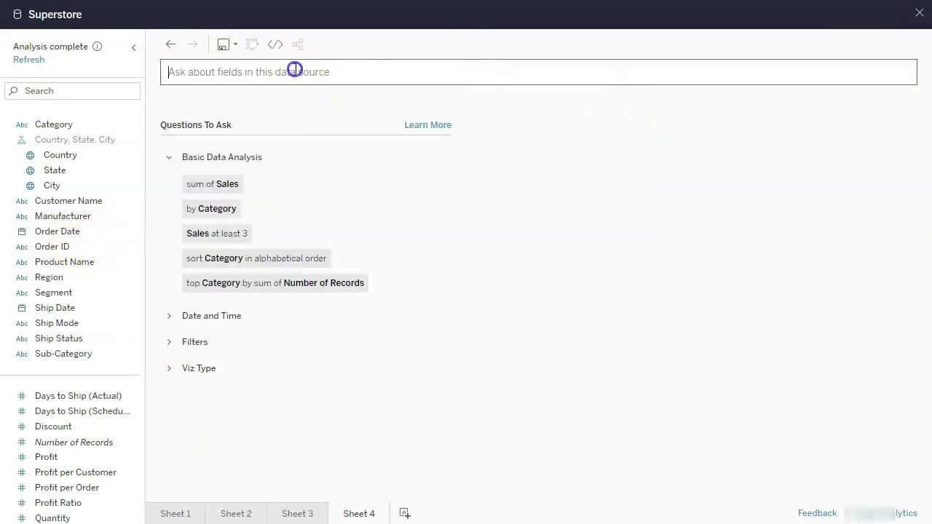
text(SHow me)
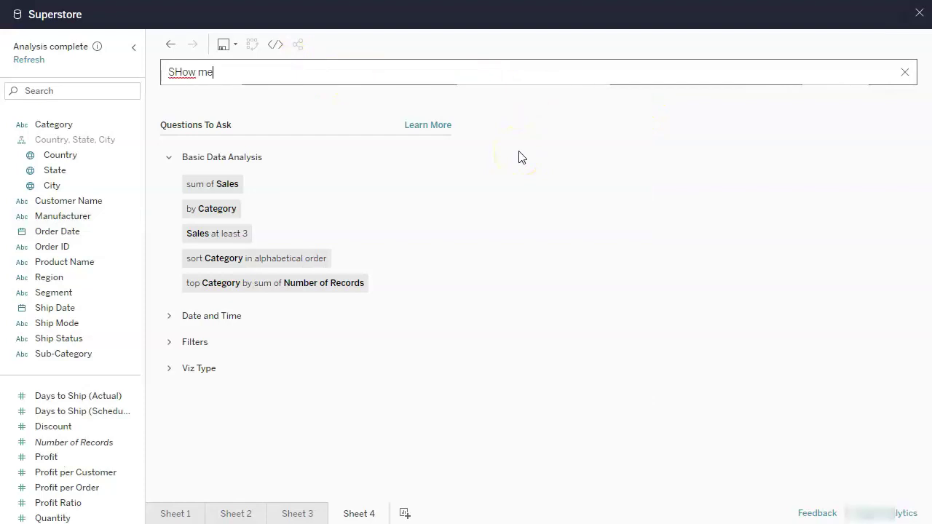
key(ctrl+a)
key(BackSpace)
text(Show me my vendor)
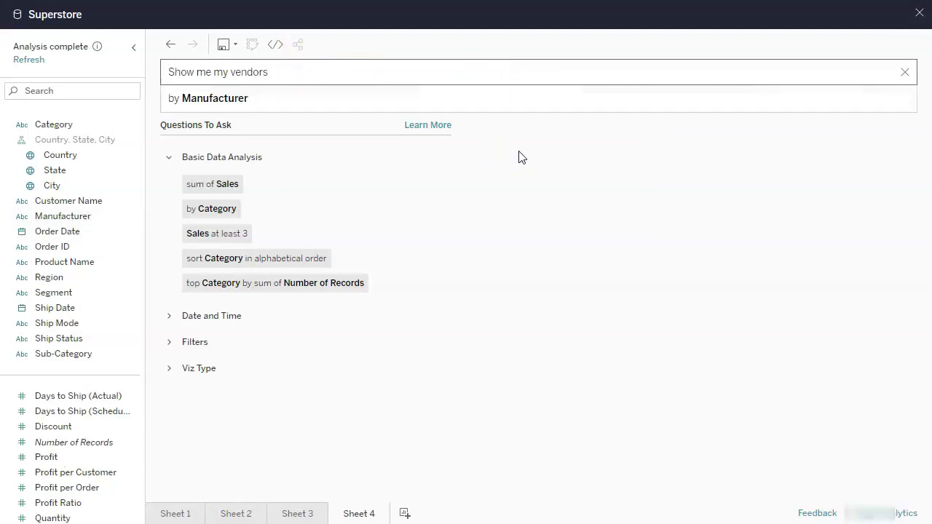
click(206, 101)
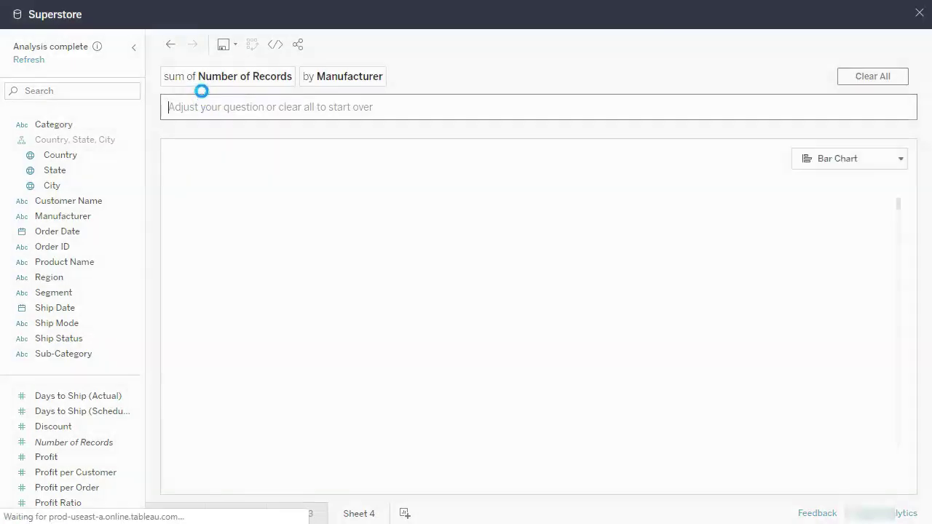
click(899, 206)
drag(898, 207, 900, 143)
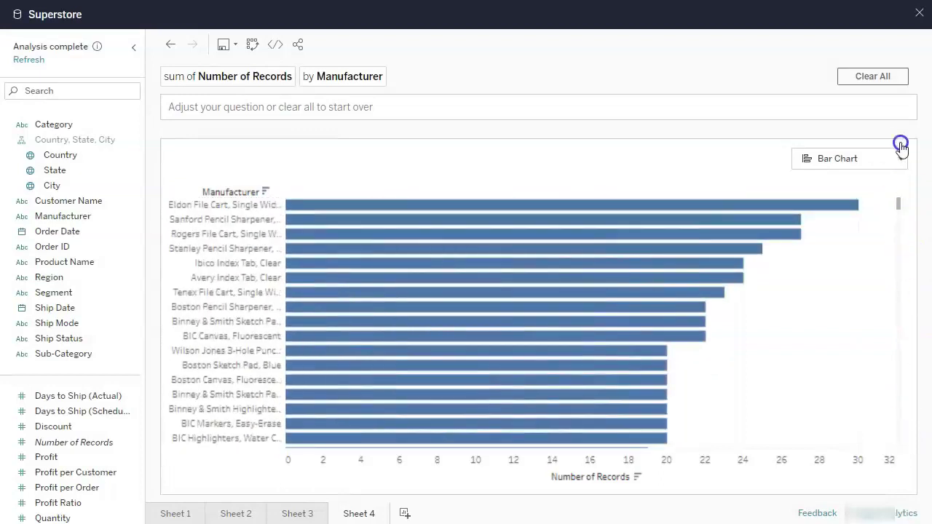
mouse_move(415, 214)
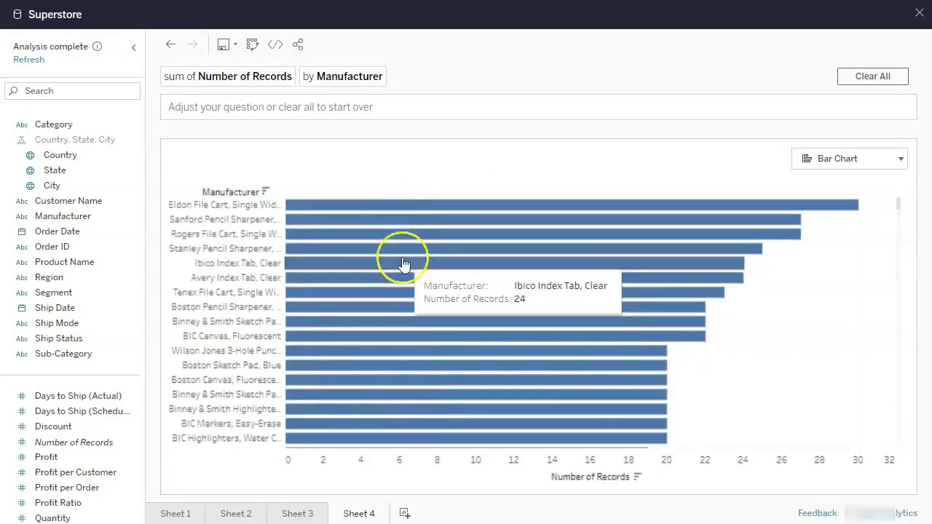
click(220, 110)
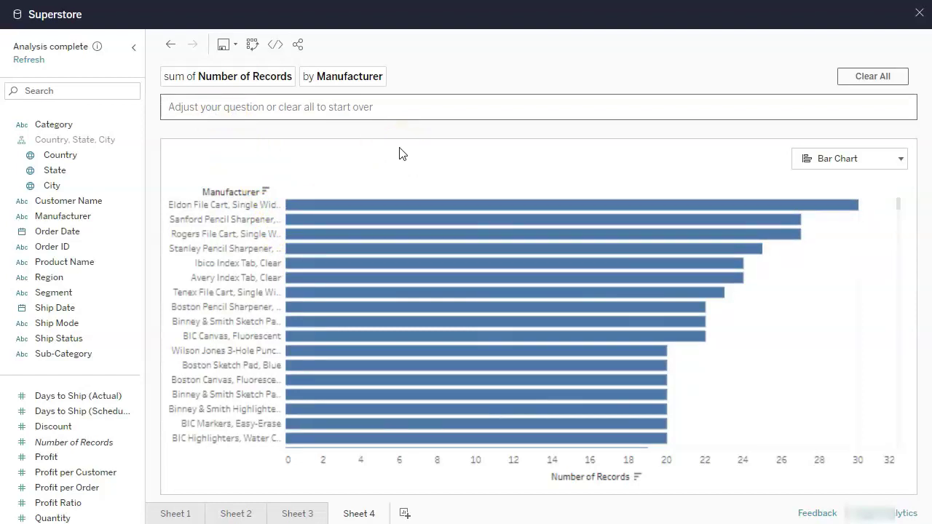
click(237, 112)
text(by sales)
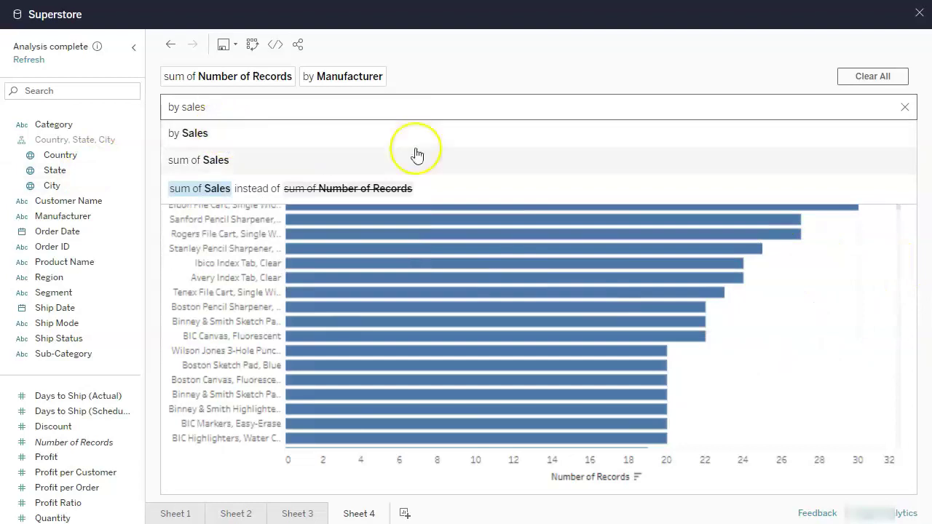
click(241, 136)
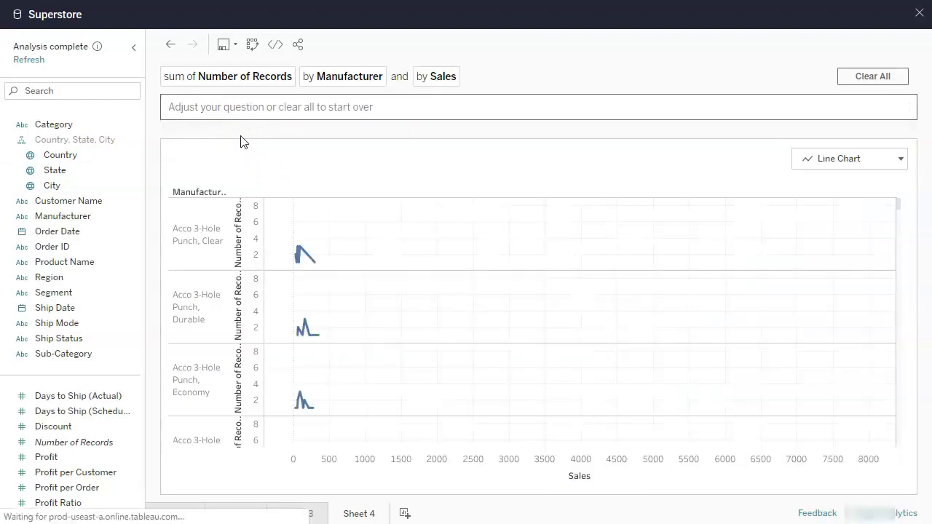
click(466, 77)
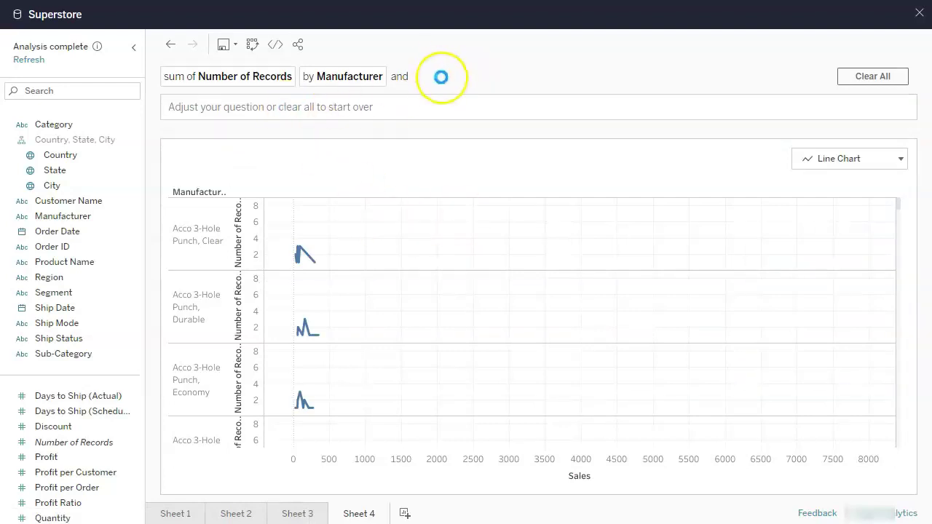
click(332, 108)
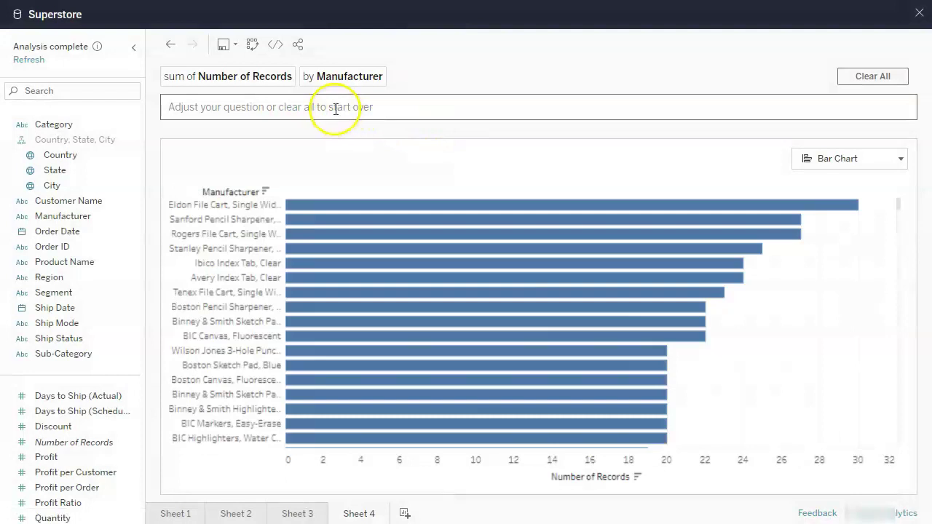
text(by sales)
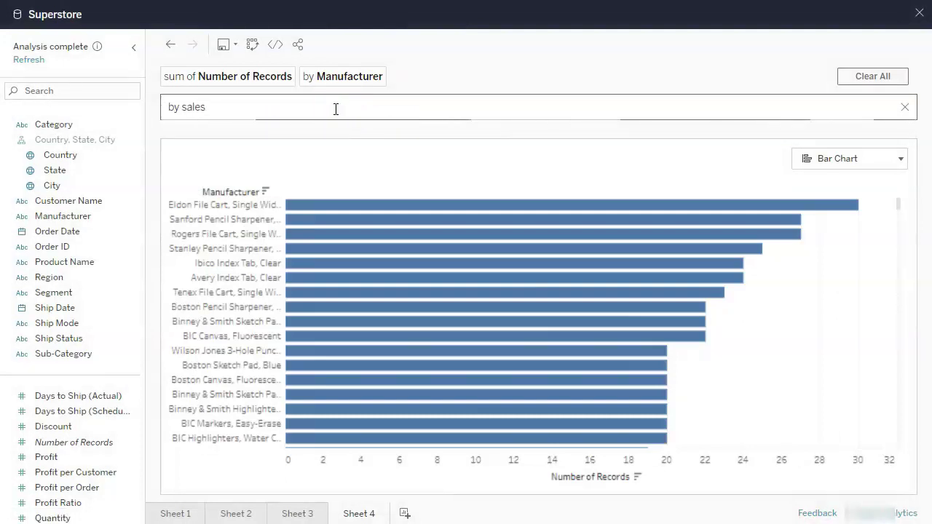
- Add sum of Sales as bar charts, try a heat map, then revert to bars
click(237, 164)
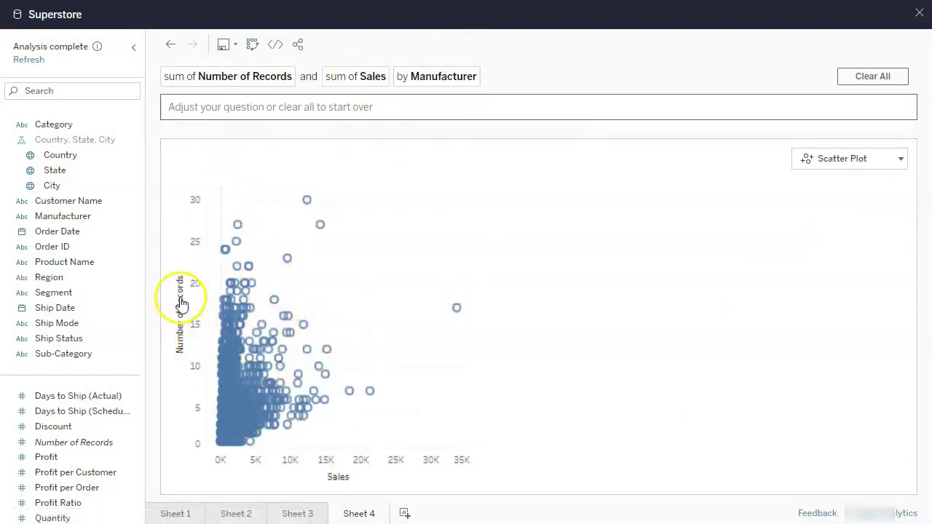
click(857, 156)
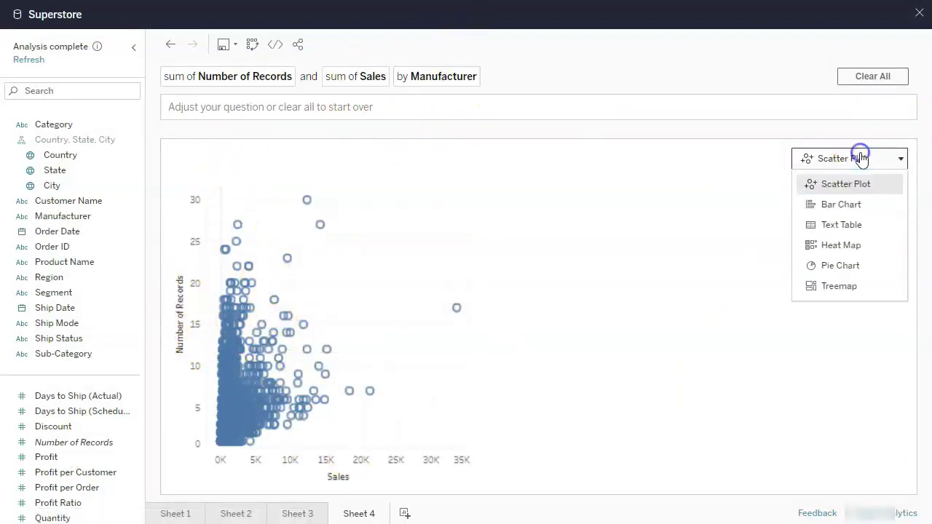
click(842, 208)
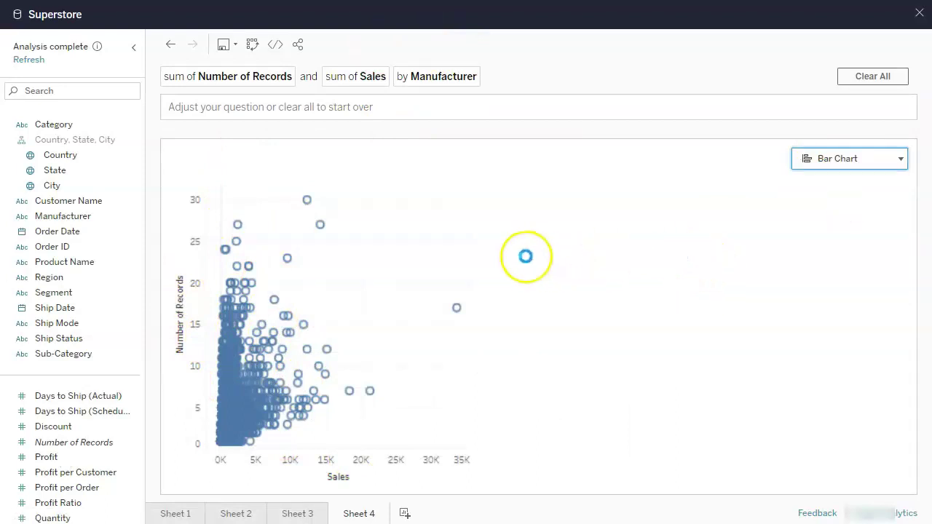
click(899, 159)
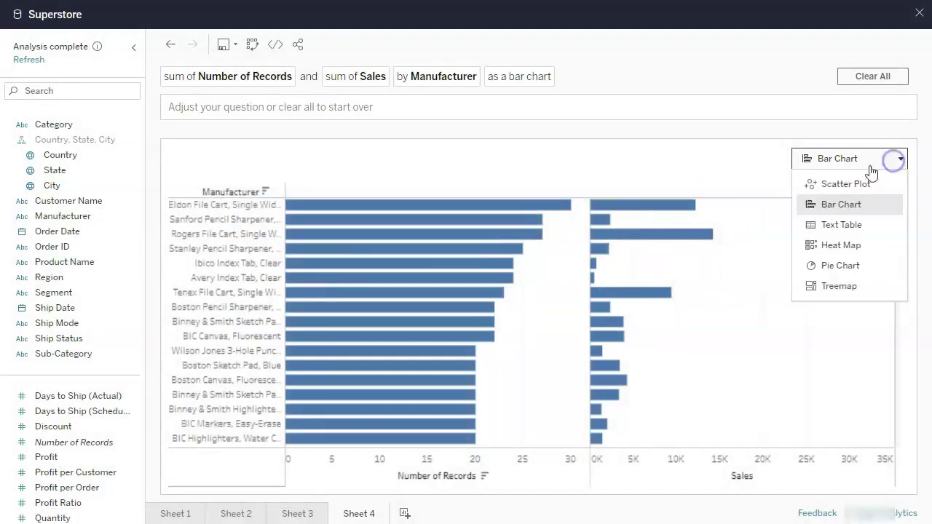
click(857, 246)
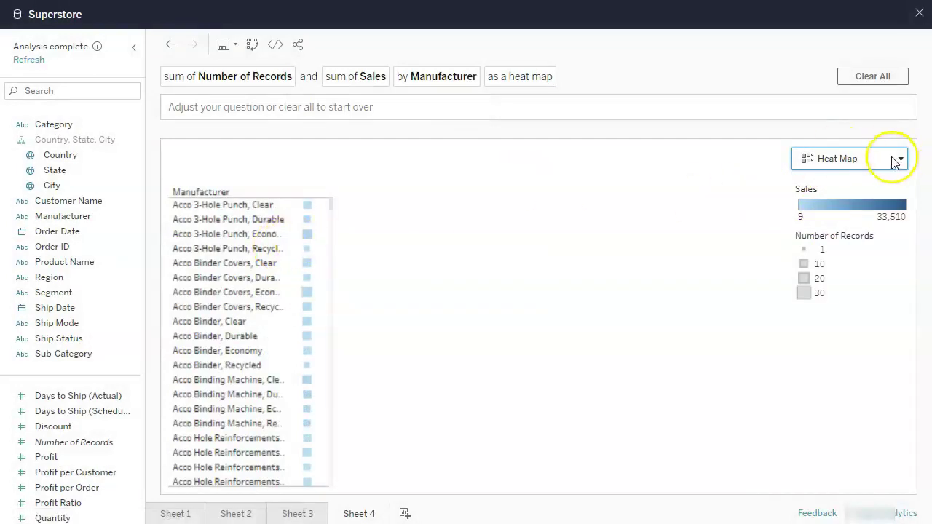
click(171, 44)
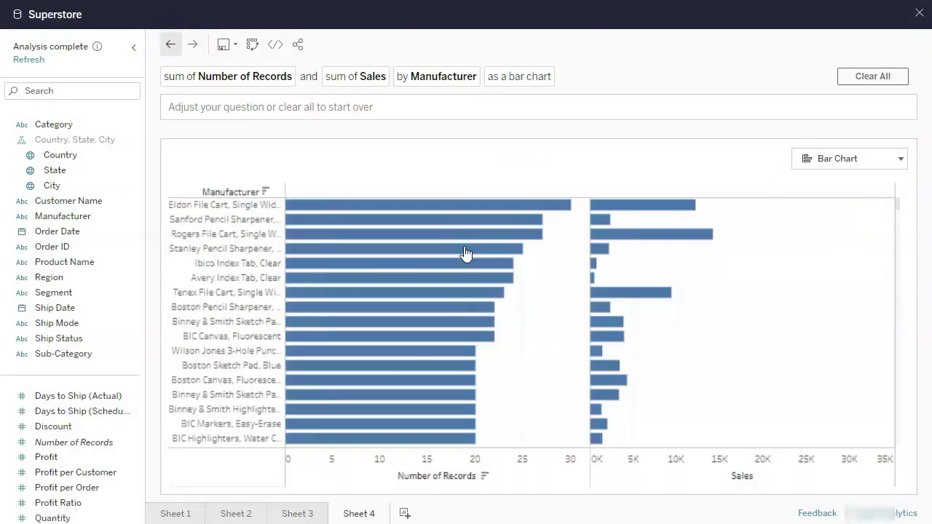
- Display the Manufacturer chart as a treemap
click(862, 158)
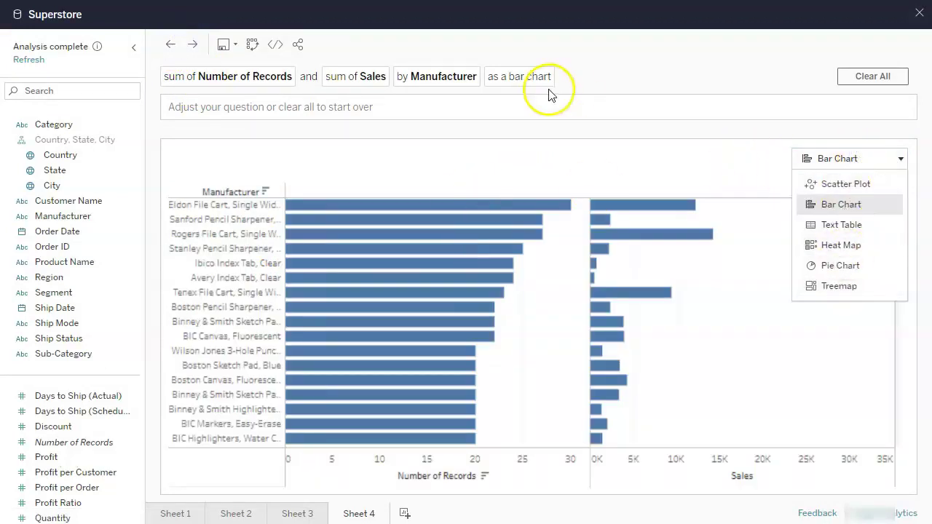
click(516, 99)
text(by treemap)
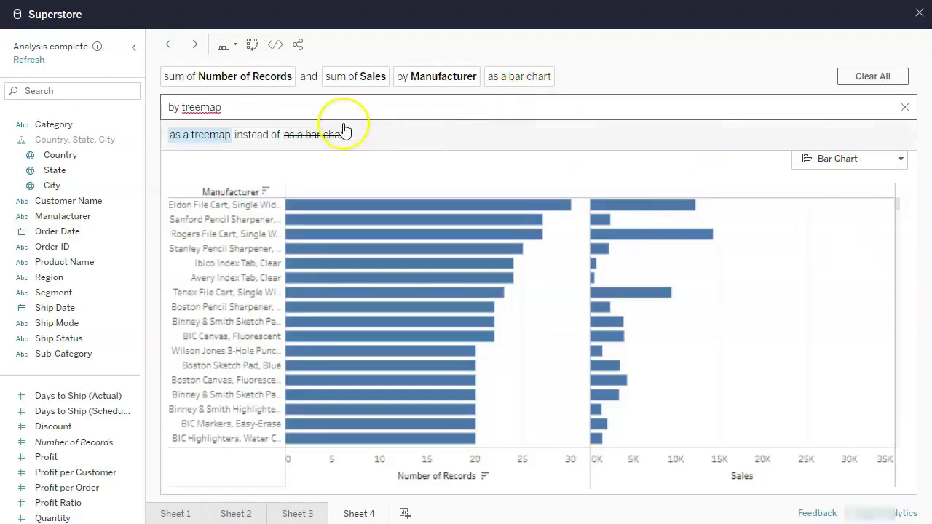
click(322, 137)
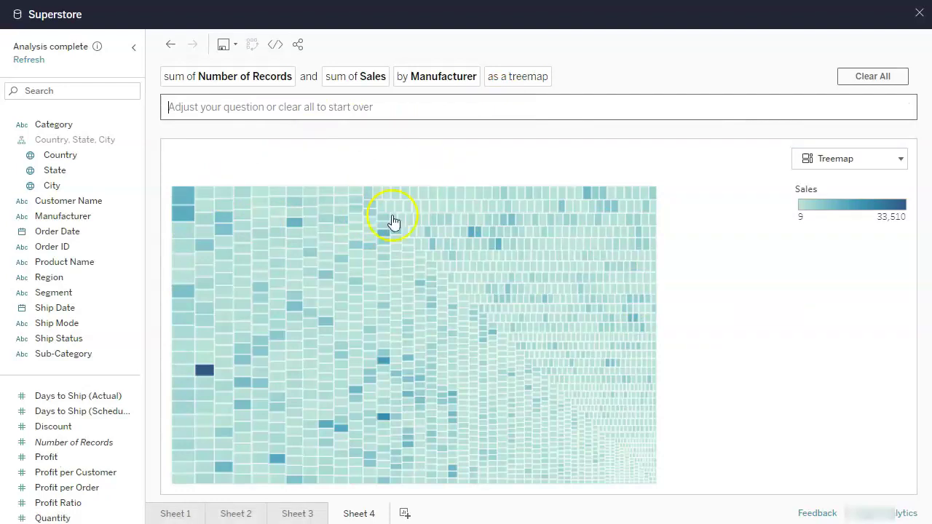
mouse_move(586, 203)
- Add a breakdown by Region to the treemap
click(325, 107)
text(by )
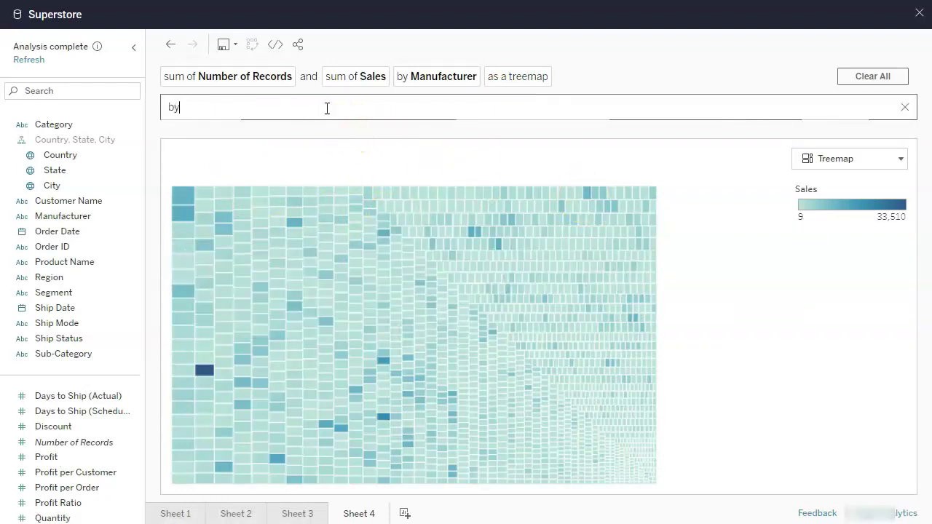
text(region)
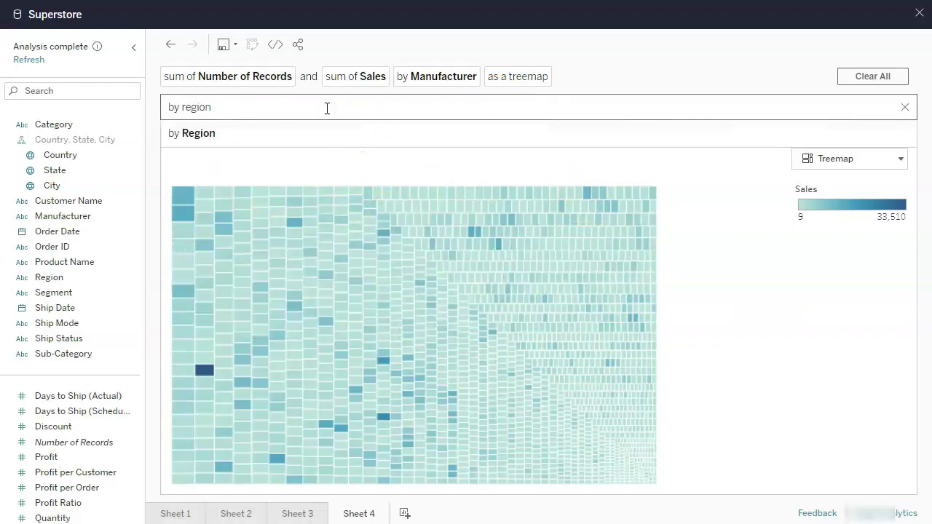
click(254, 131)
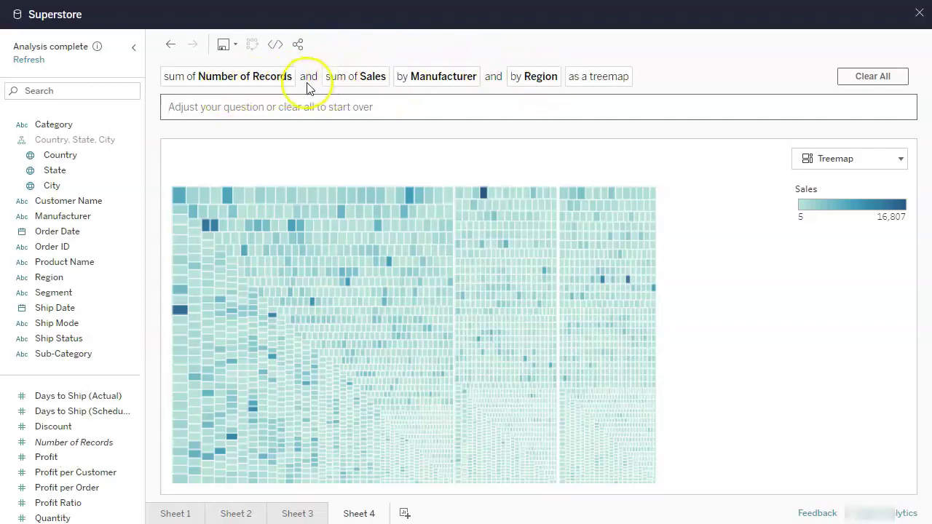
- On a new Sheet 5, ask for a chart 'by profit'
click(404, 512)
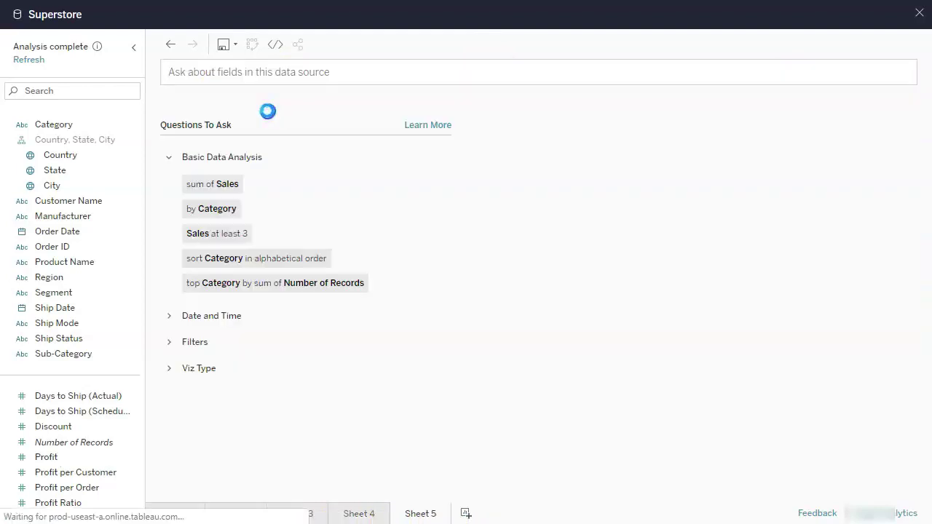
click(290, 80)
text(BY profit)
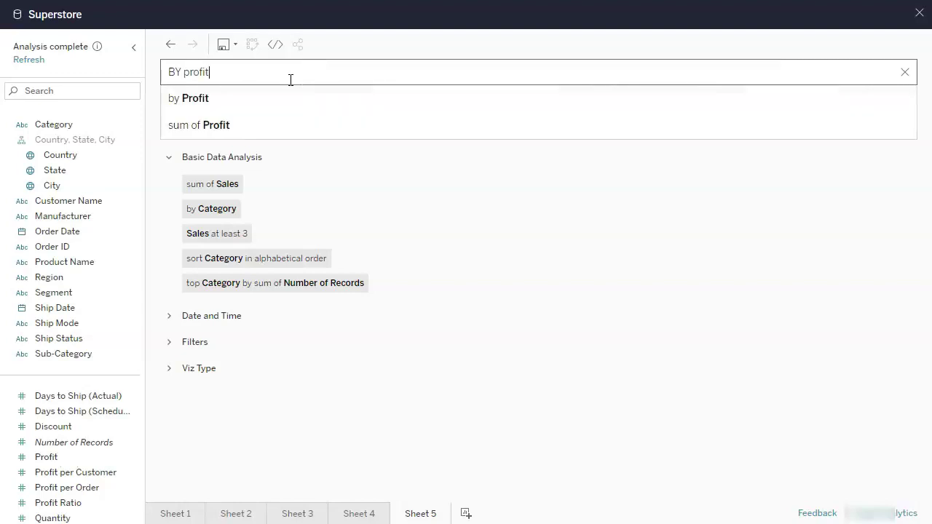
key(Return)
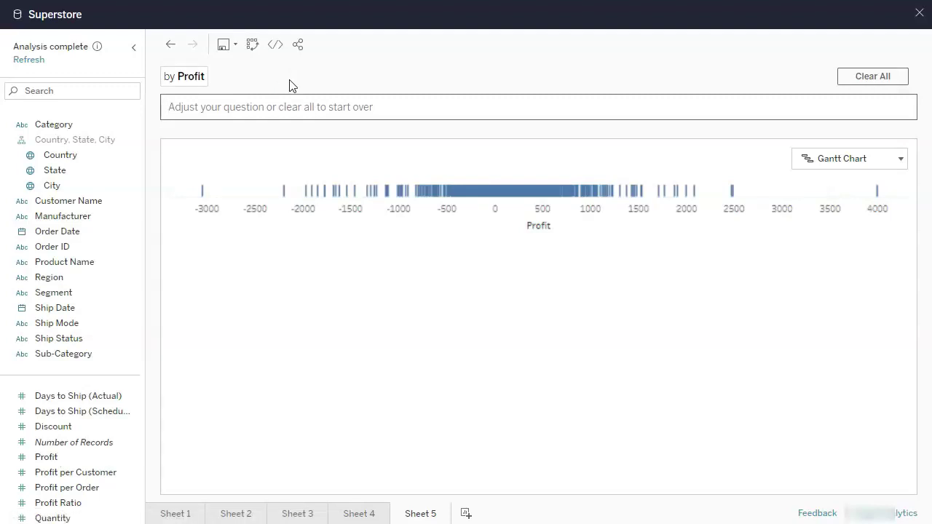
- Filter the Profit chart to the top 10 Countries by sum of Profit
text(top 10 by country)
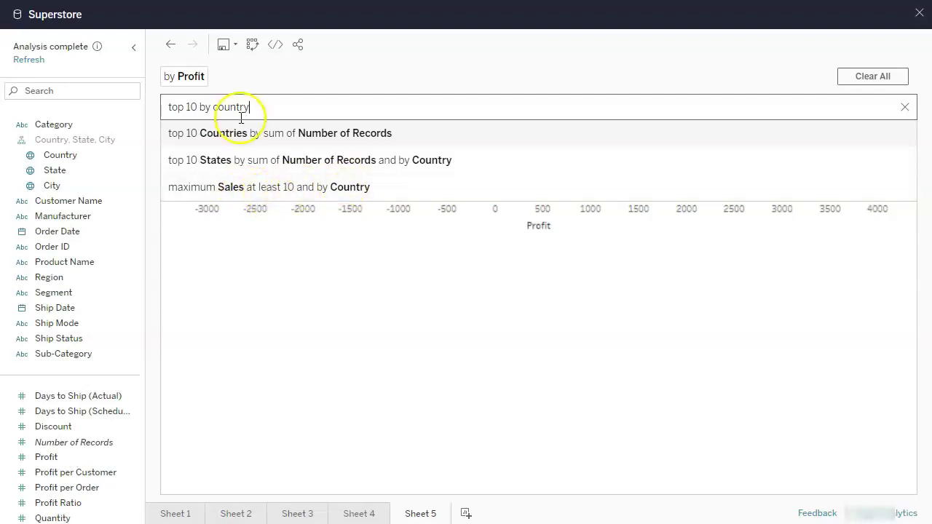
click(199, 107)
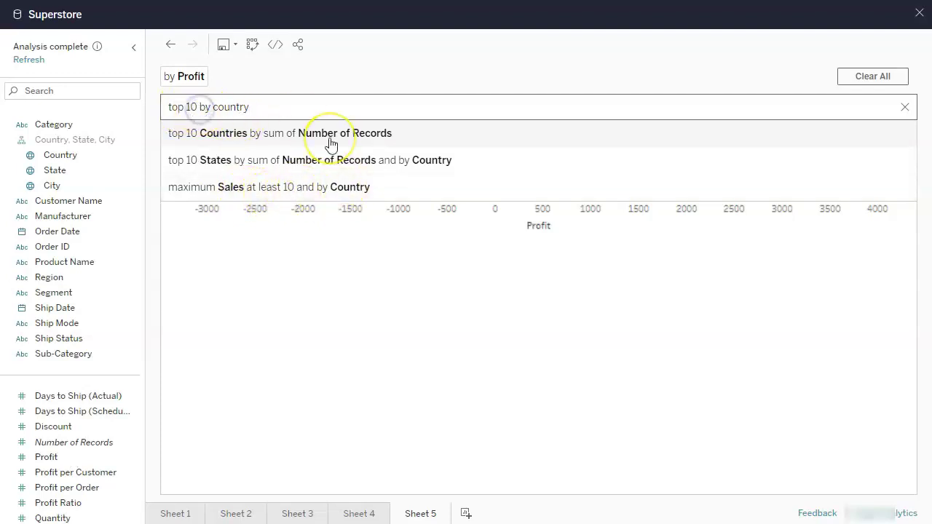
text(profit)
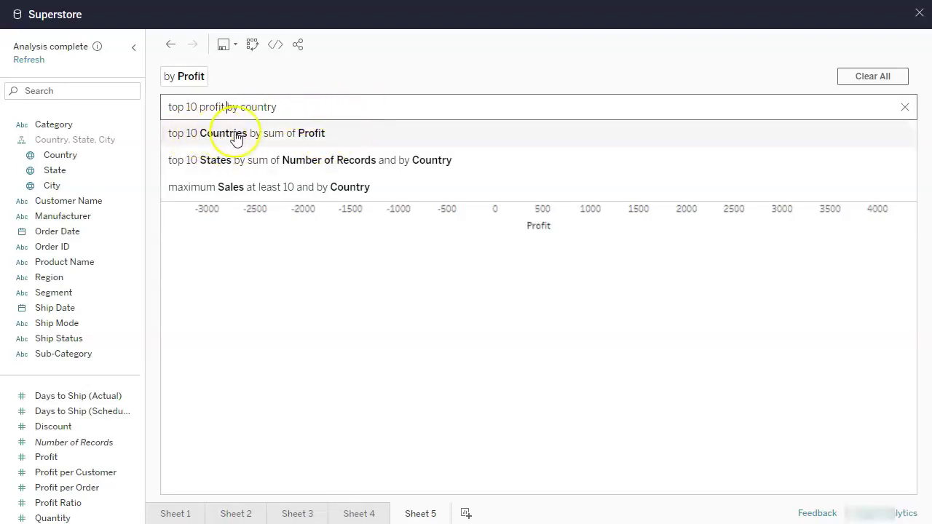
click(337, 136)
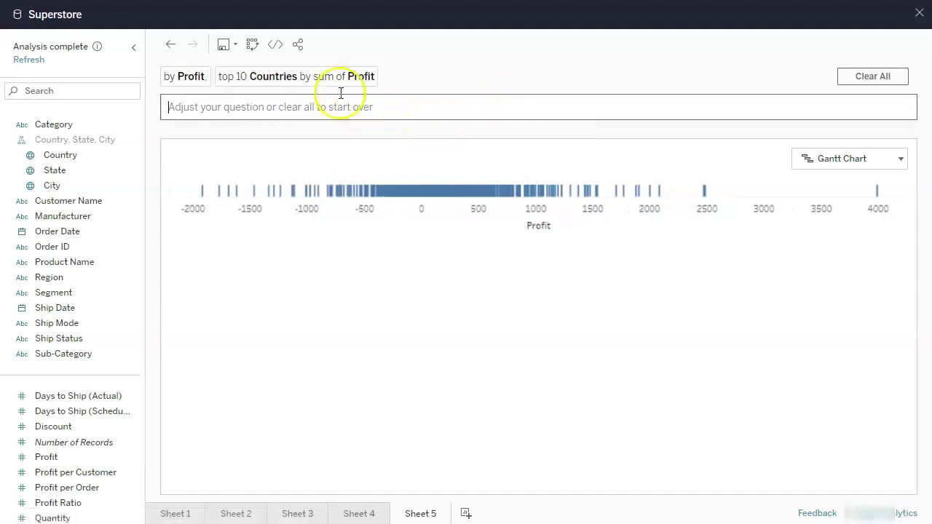
- Break the Profit chart out by Country
click(328, 104)
text(by)
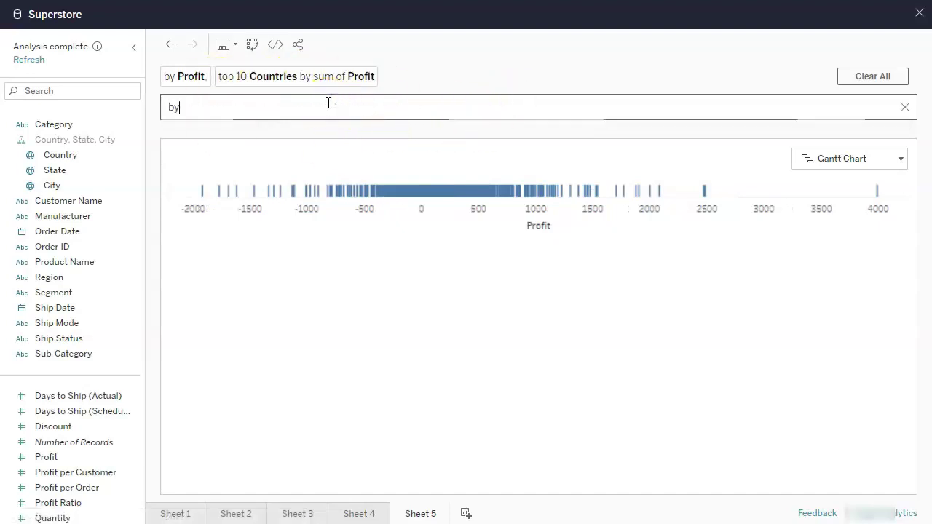
text( country)
click(232, 133)
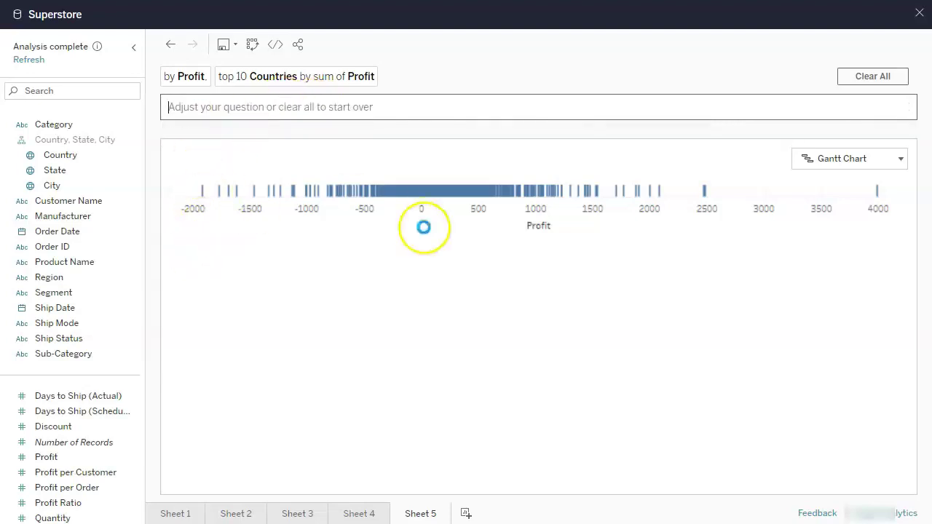
mouse_move(480, 207)
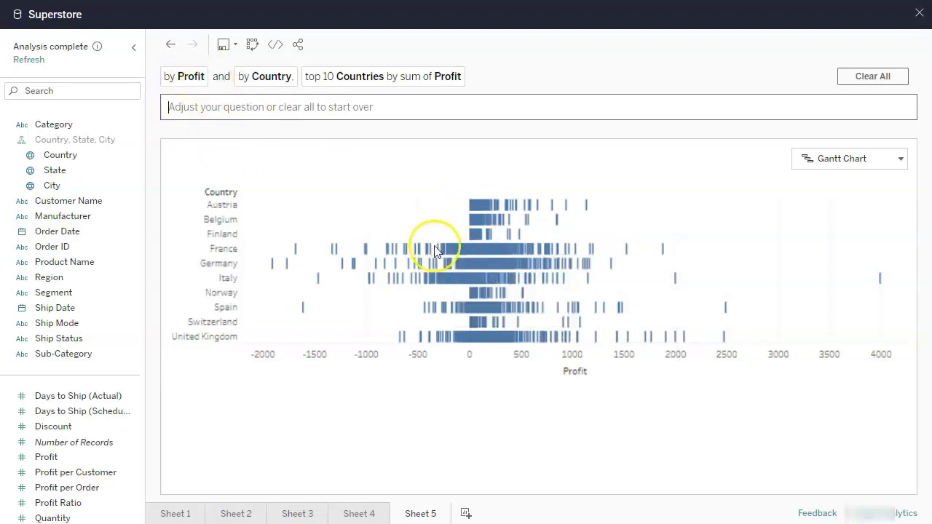
- Reword the profit question to 'by total profit'
click(207, 108)
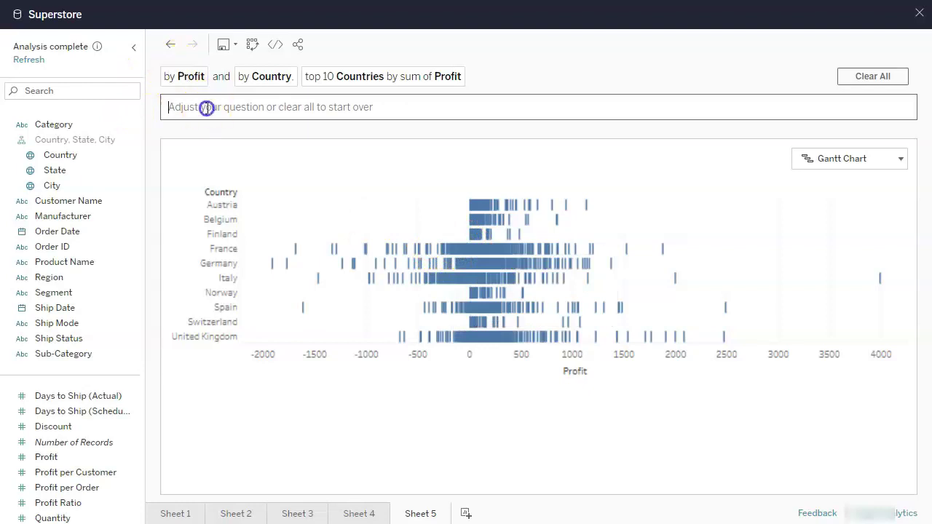
text(by sum of profit)
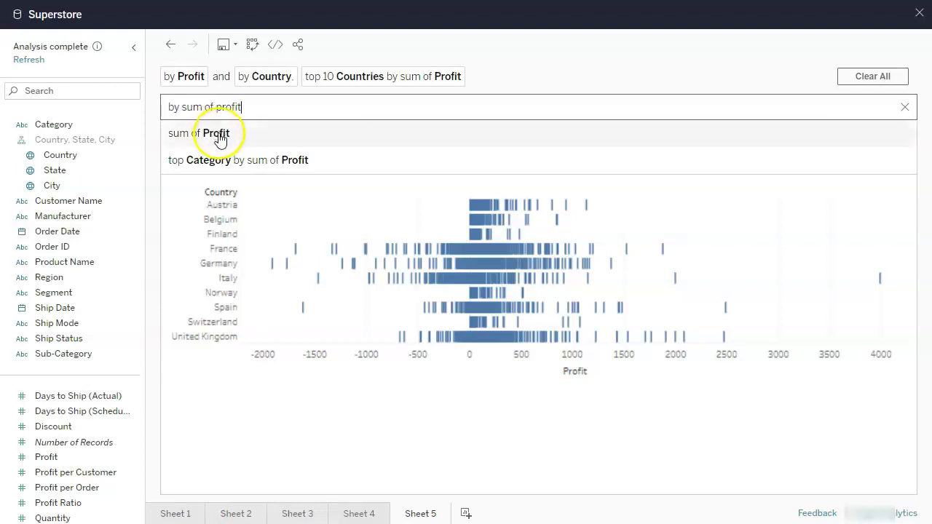
click(267, 110)
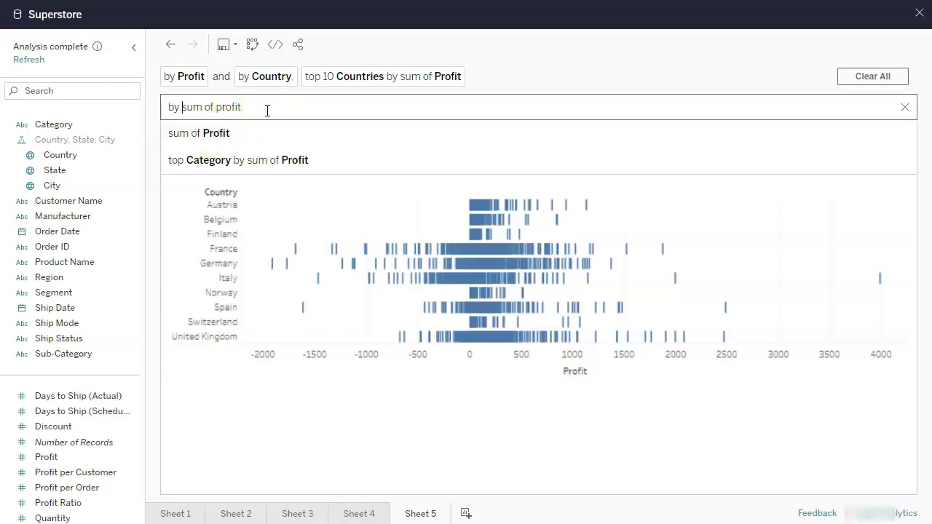
text(total)
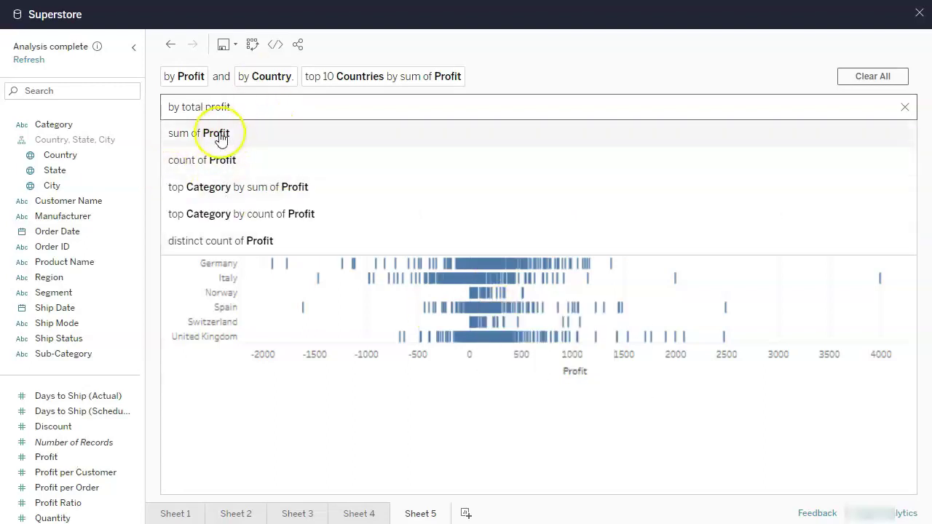
click(193, 80)
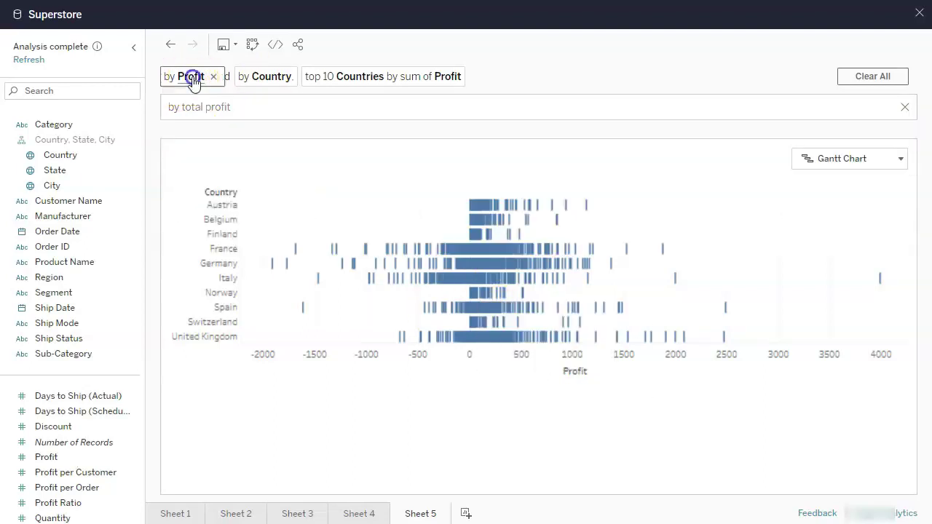
- Change Profit's aggregation to Sum so each country shows as a bar
click(259, 146)
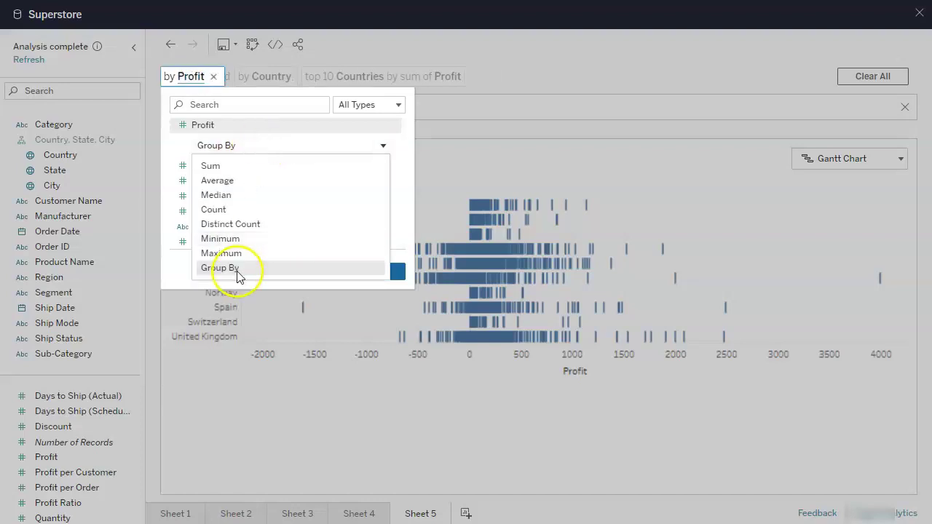
click(266, 165)
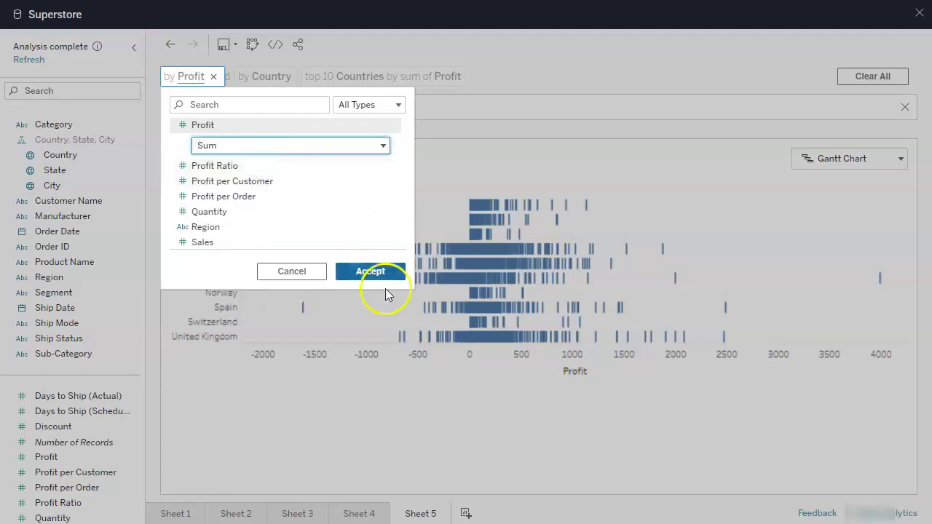
click(380, 275)
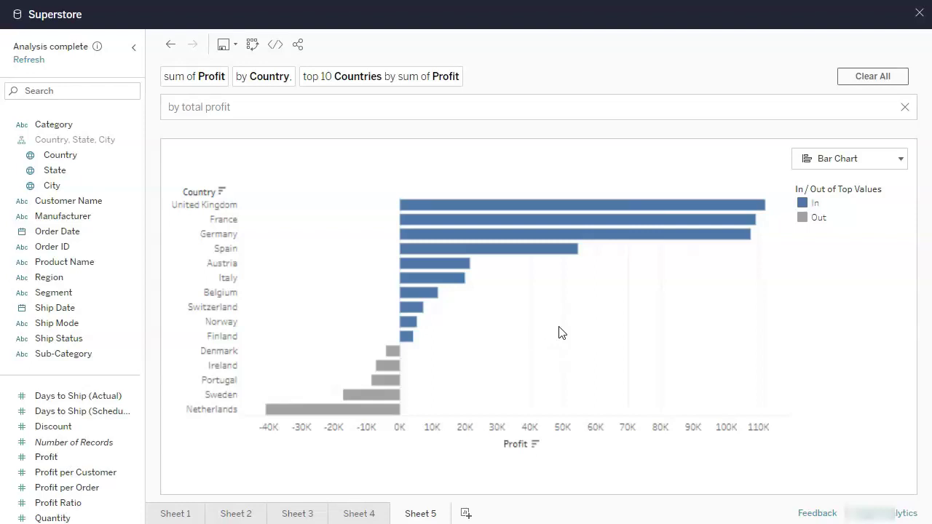
- Start a Save As of the analysis and name the new workbook 'Ask Data 1'
click(235, 47)
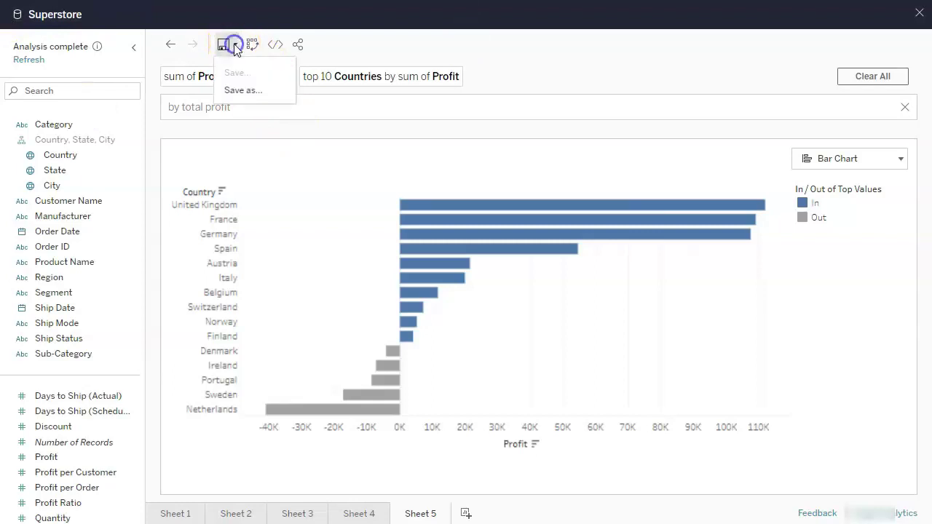
click(233, 90)
click(411, 157)
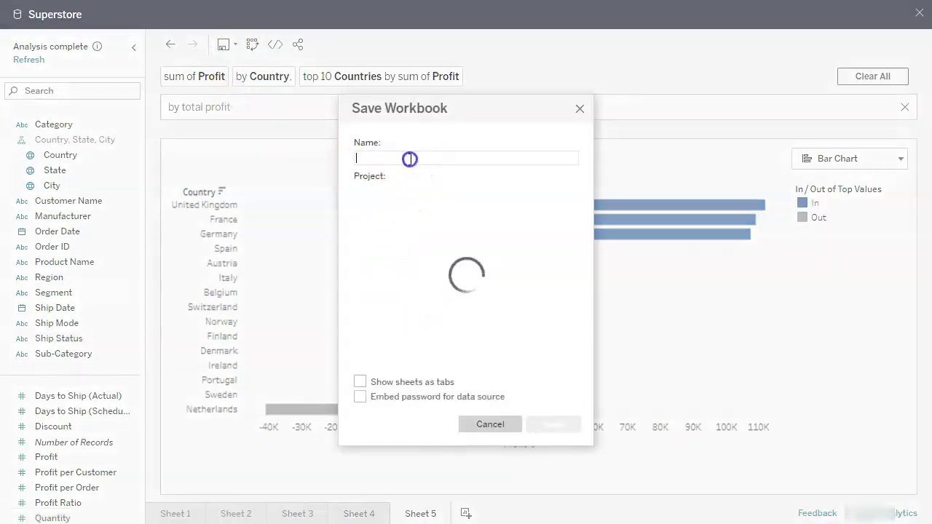
text(Ask Data)
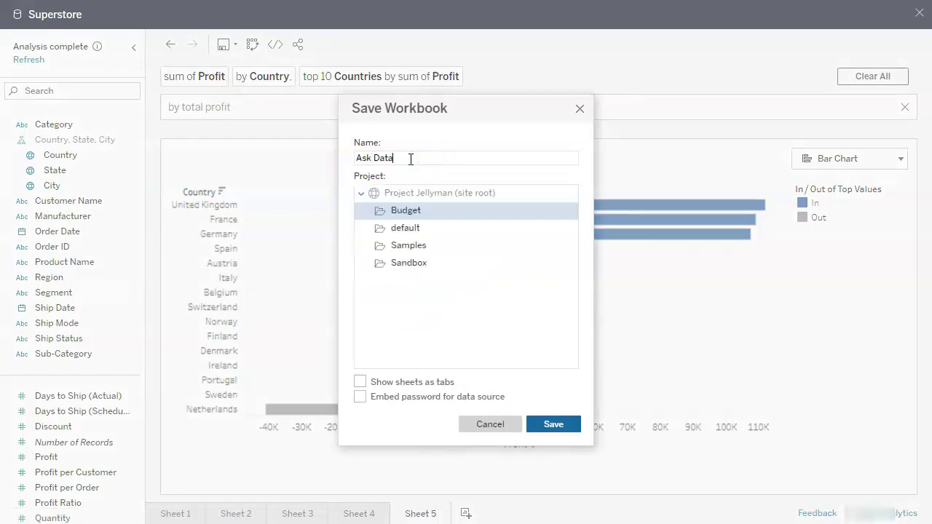
text( 1)
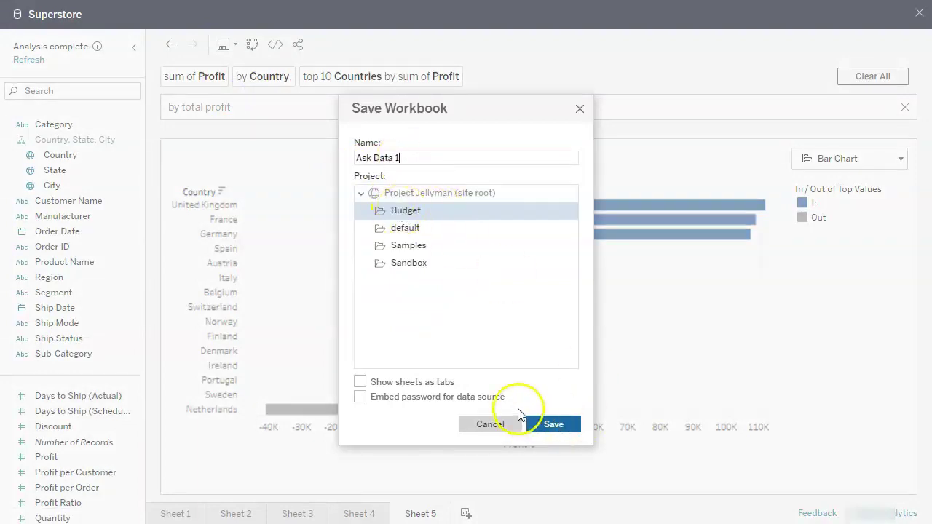